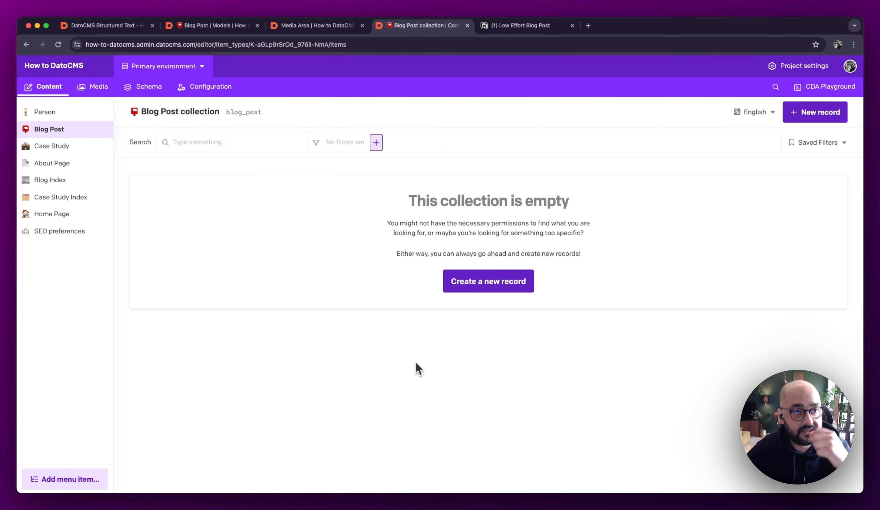
# Step: Examine the Introducing Structured Text article and the fields of the Blog Post model, starting with Featured Image
pyautogui.click(121, 32)
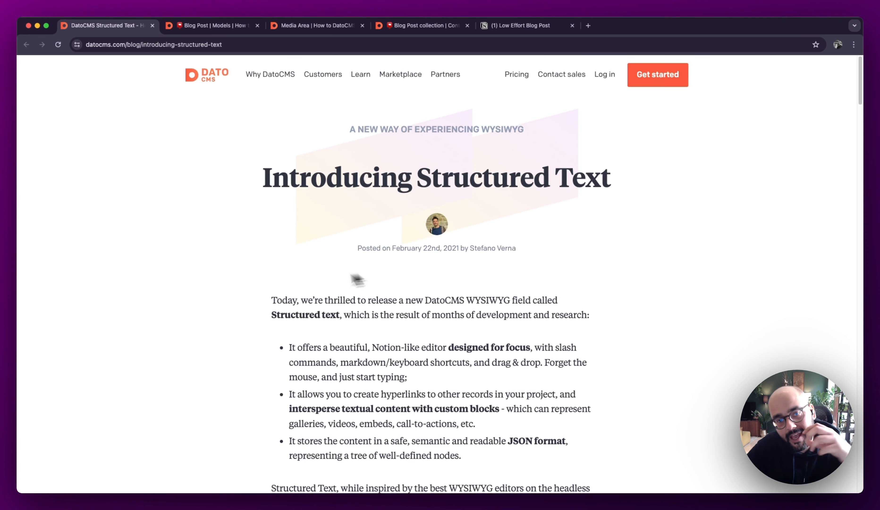
pyautogui.scroll(-5, 257, 289)
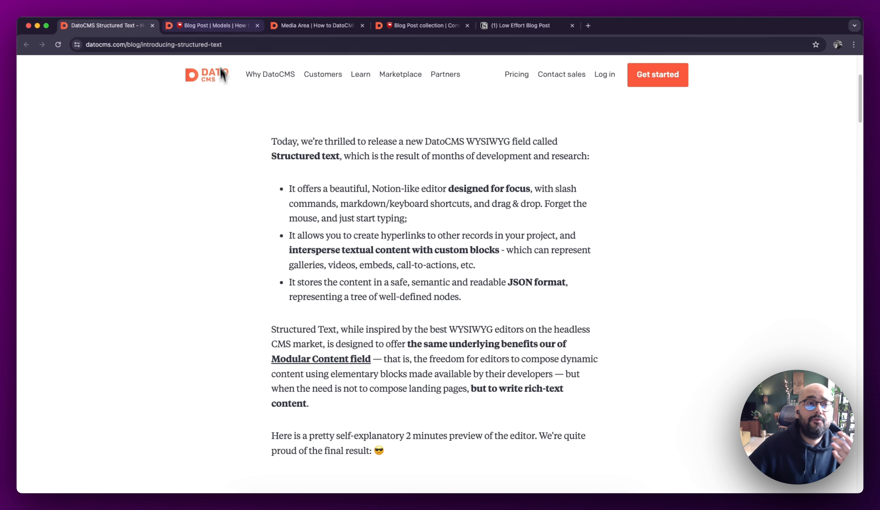
pyautogui.click(214, 26)
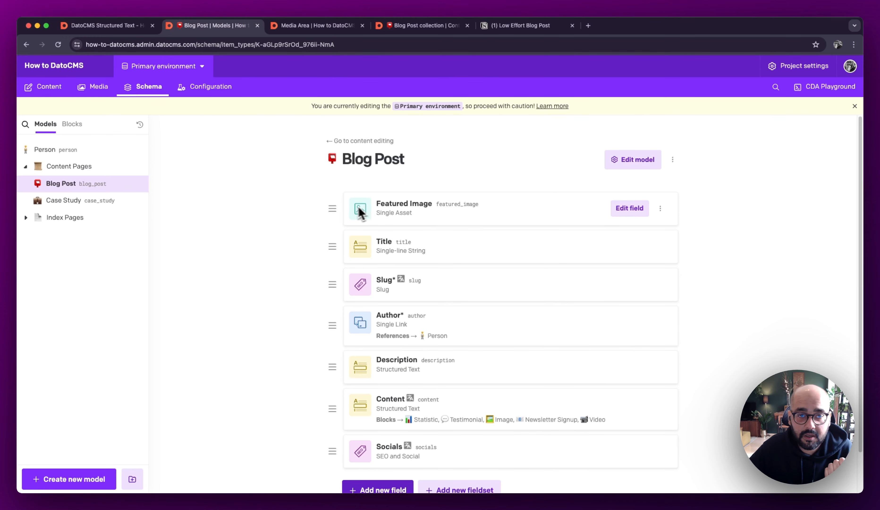
pyautogui.moveTo(319, 208); pyautogui.dragTo(544, 228)
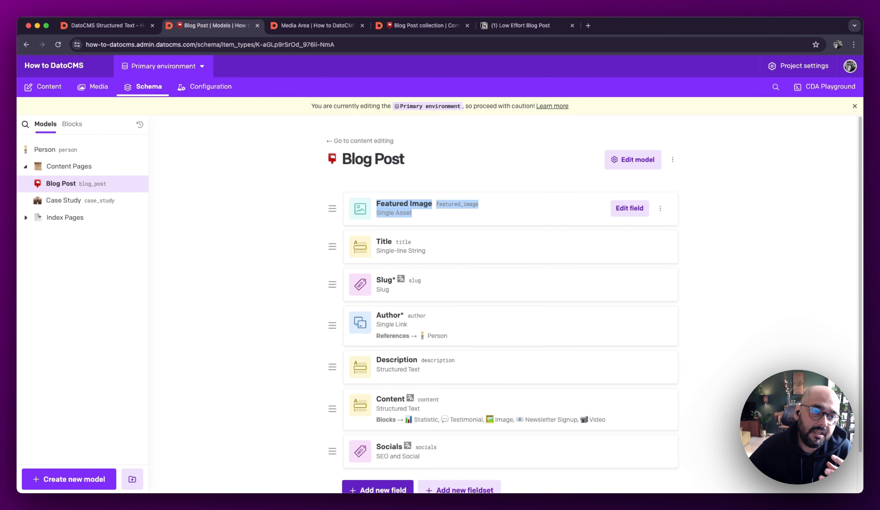
pyautogui.click(452, 226)
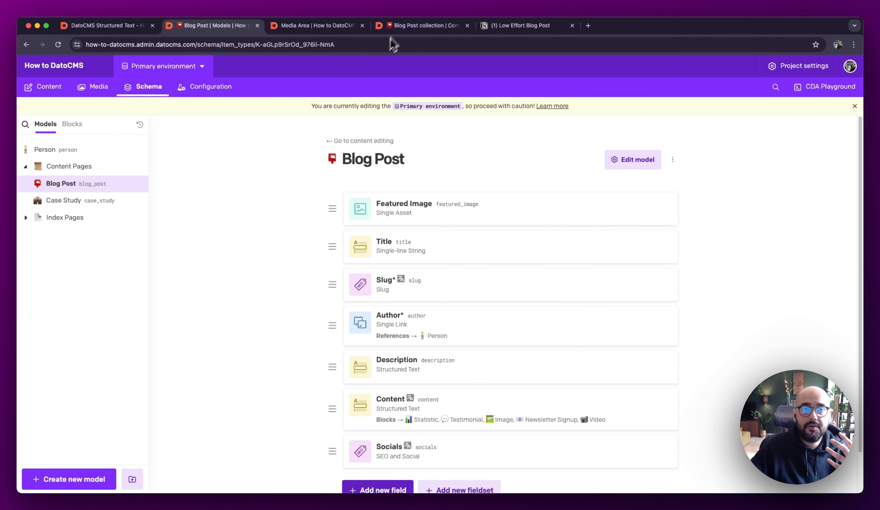
# Step: Create a new Blog Post record with the title "Our fave items in our swag store"
pyautogui.click(403, 26)
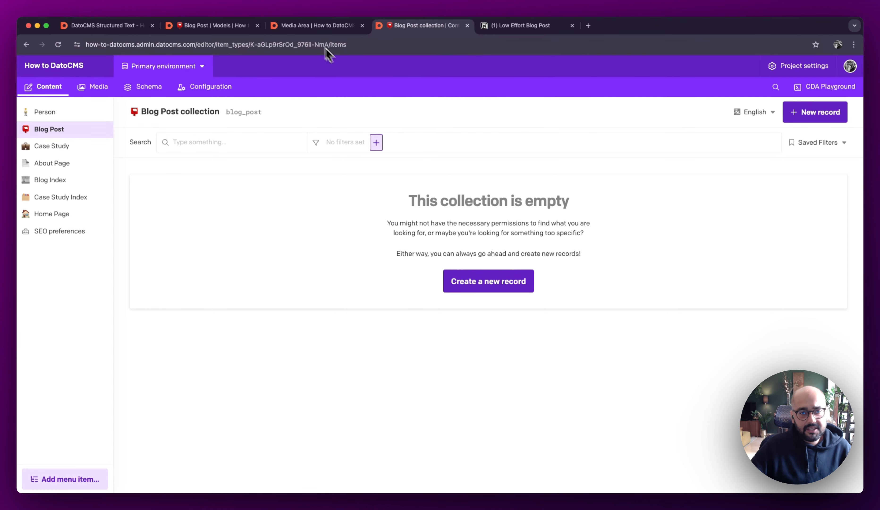
pyautogui.click(490, 286)
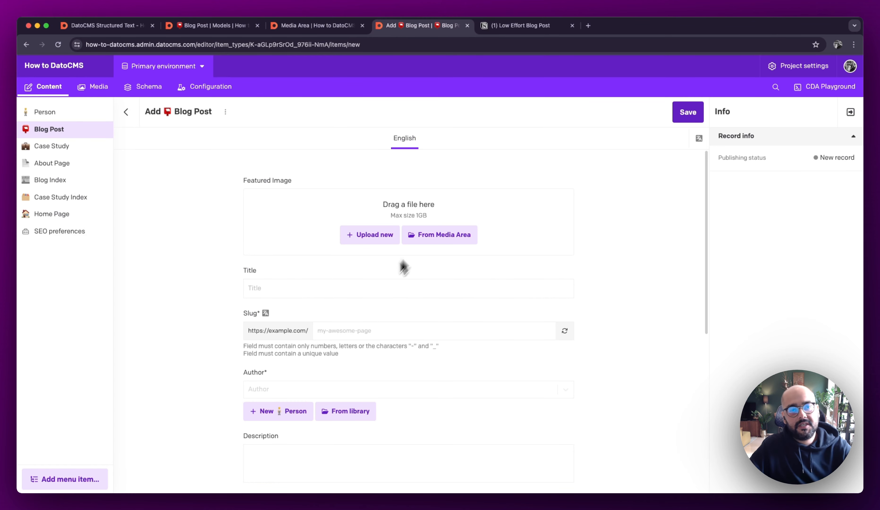
pyautogui.click(355, 295)
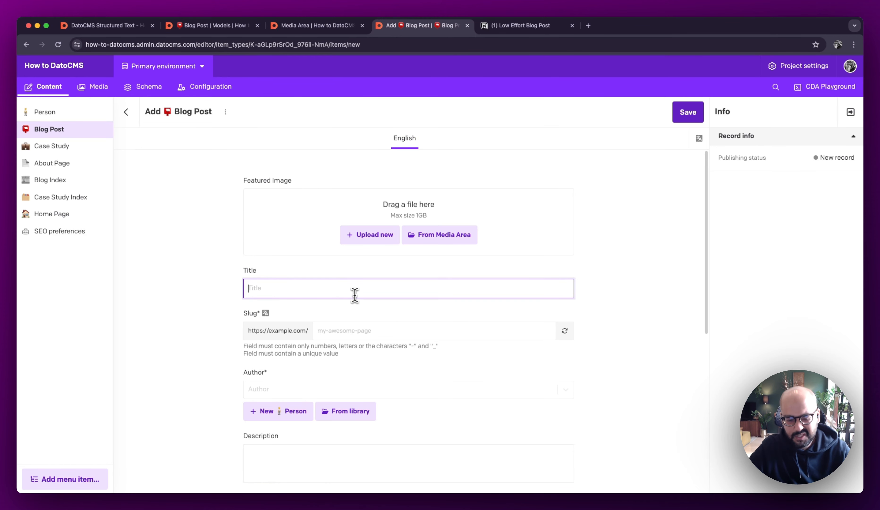
pyautogui.write('Our fave items in our swag stroe')
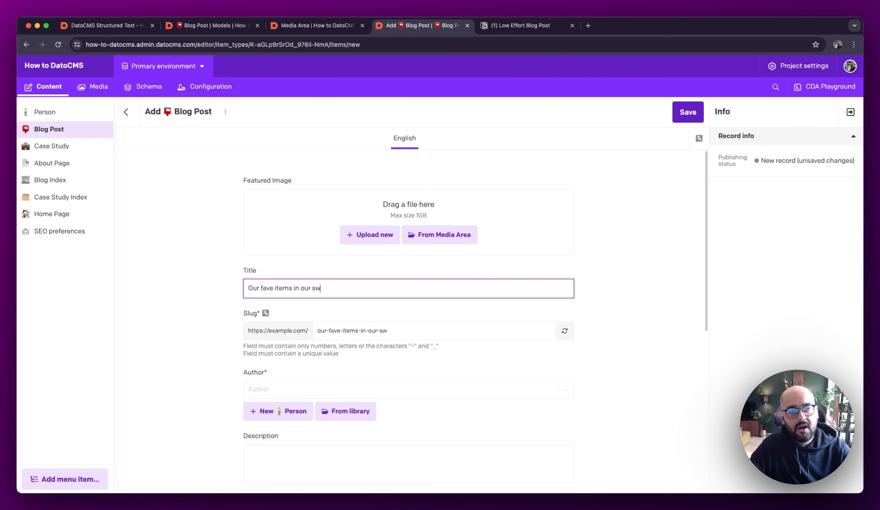
pyautogui.press('BackSpace')
pyautogui.press('BackSpace')
pyautogui.write('re')
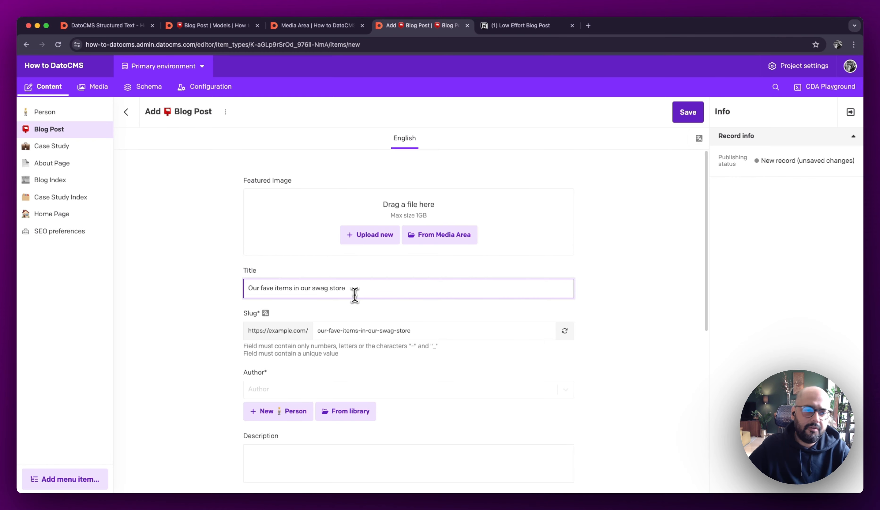
# Step: Check the record's generated slug and its Google preview in the Socials field
pyautogui.moveTo(317, 331); pyautogui.dragTo(424, 330)
pyautogui.click(437, 332)
pyautogui.scroll(-10, 363, 303)
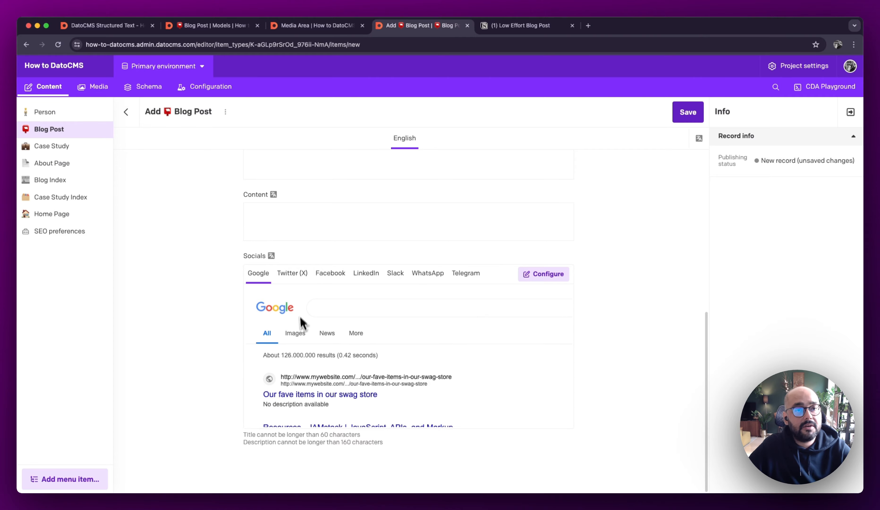
# Step: Set the featured image to swag.webp from the Media Area
pyautogui.scroll(10, 300, 321)
pyautogui.click(431, 242)
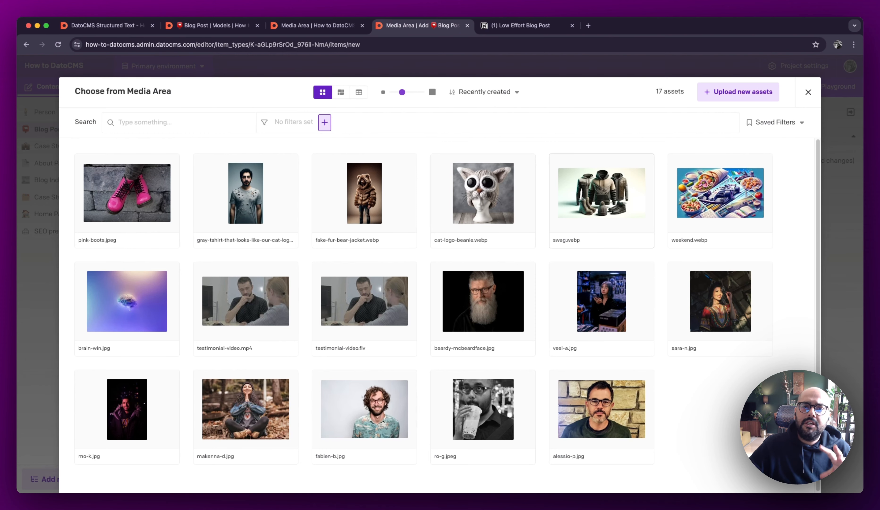
pyautogui.click(604, 222)
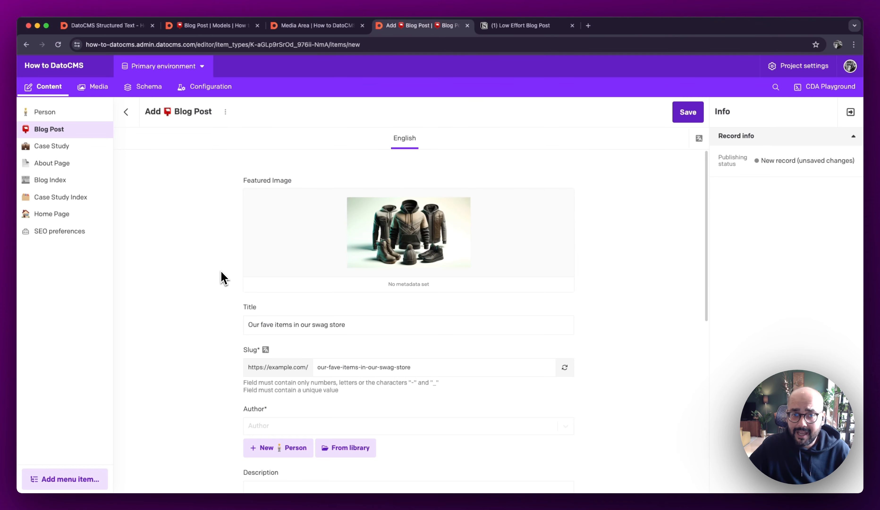
# Step: Examine the post's social previews for Twitter (X), Facebook, LinkedIn, Slack, WhatsApp and Telegram
pyautogui.scroll(-10, 221, 277)
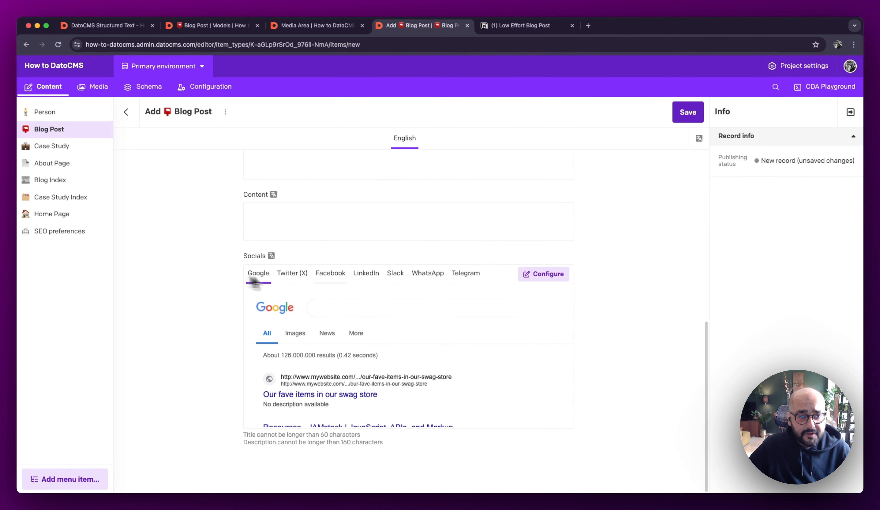
pyautogui.click(294, 278)
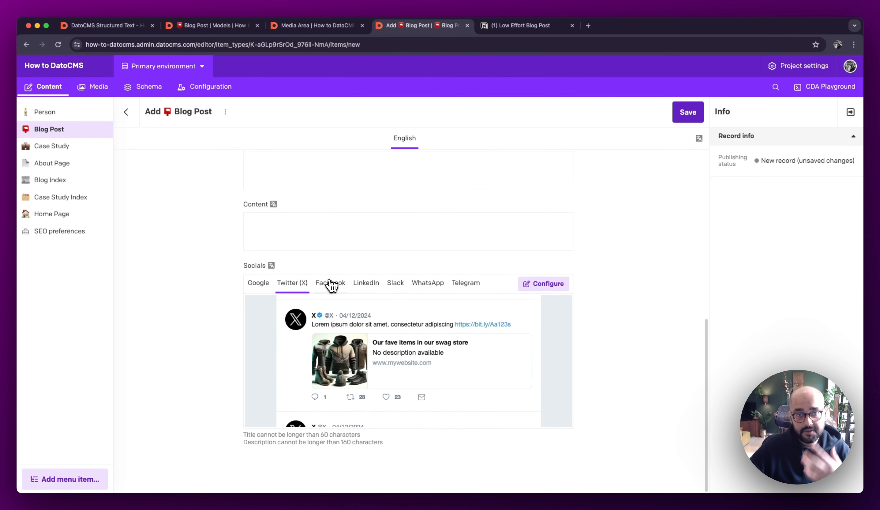
pyautogui.click(340, 288)
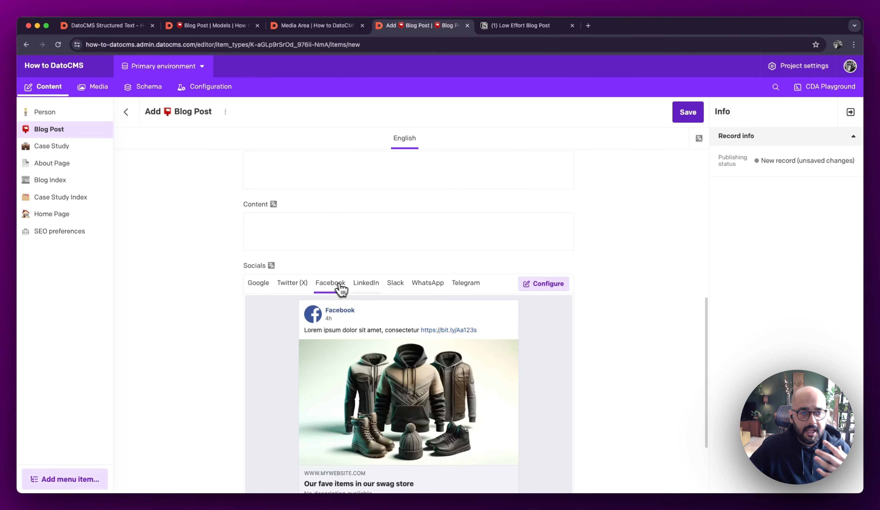
pyautogui.click(366, 284)
pyautogui.click(403, 286)
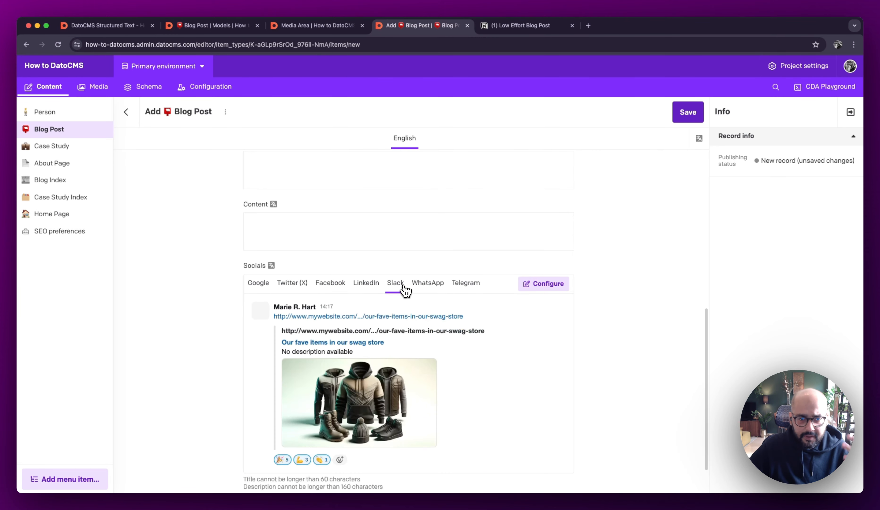
pyautogui.click(424, 285)
pyautogui.click(463, 298)
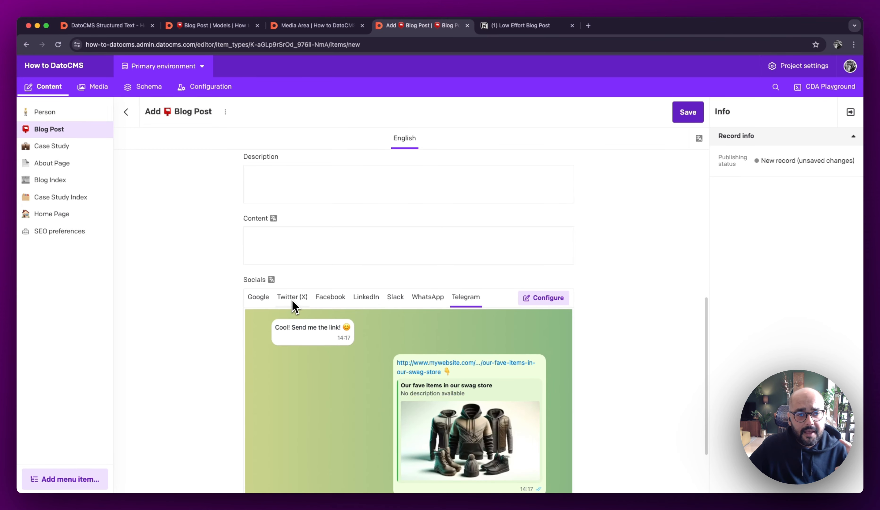
pyautogui.scroll(-3, 290, 300)
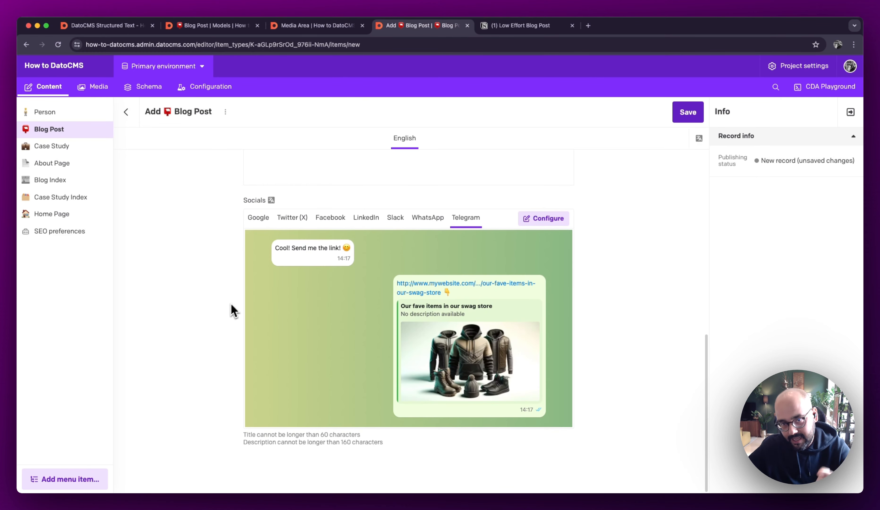
pyautogui.scroll(10, 230, 304)
pyautogui.scroll(-4, 224, 291)
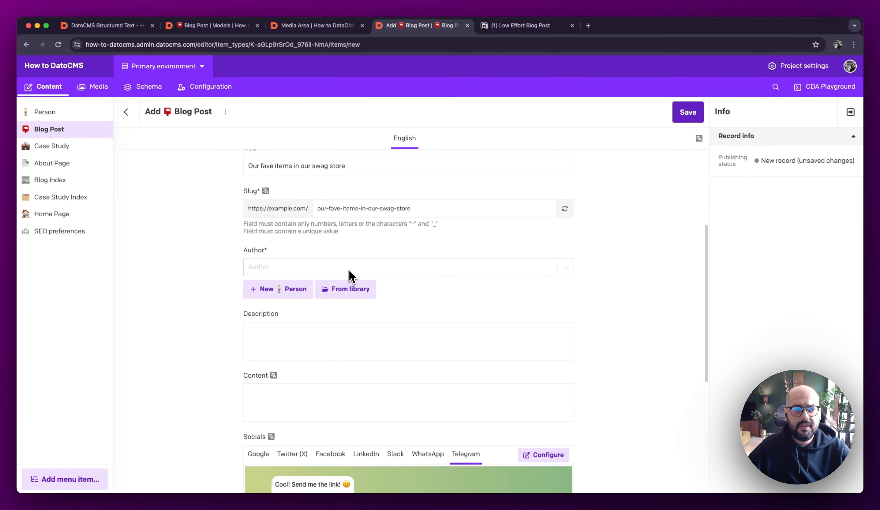
pyautogui.click(265, 297)
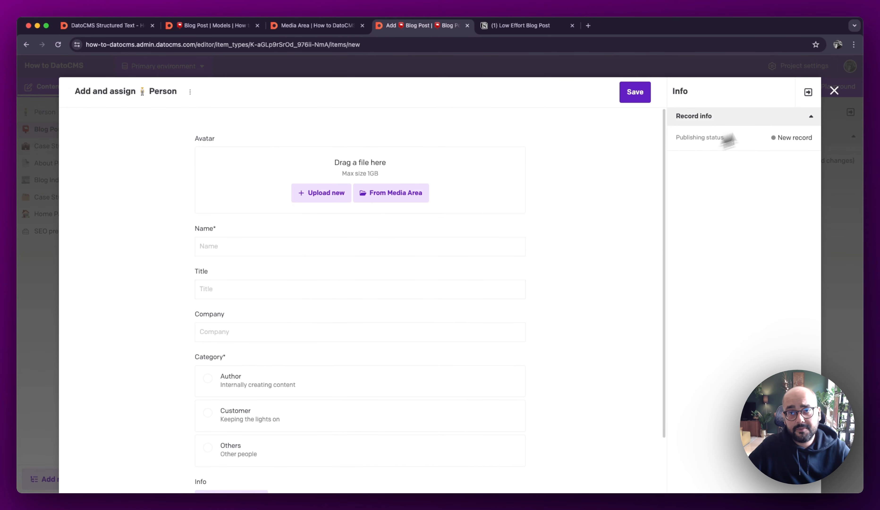
pyautogui.click(834, 91)
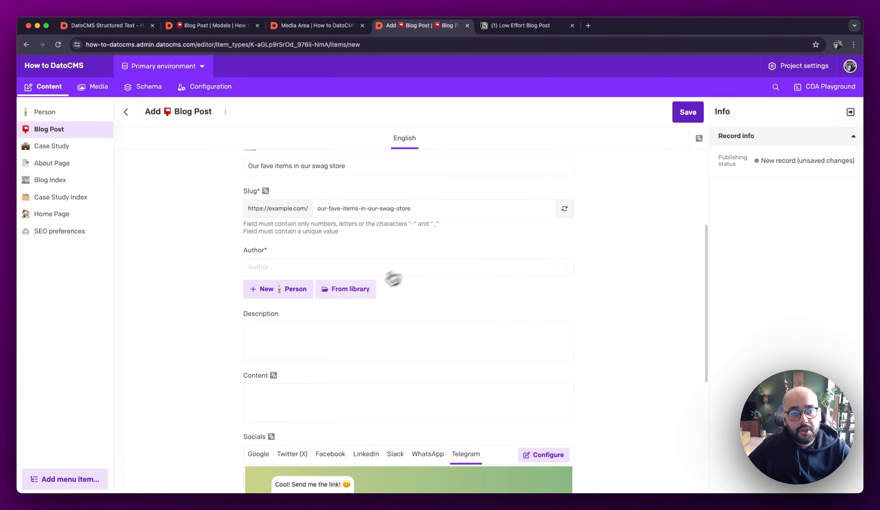
# Step: Filter the Person library for the Author field to records whose Category contains "author", and close it without choosing one
pyautogui.click(354, 293)
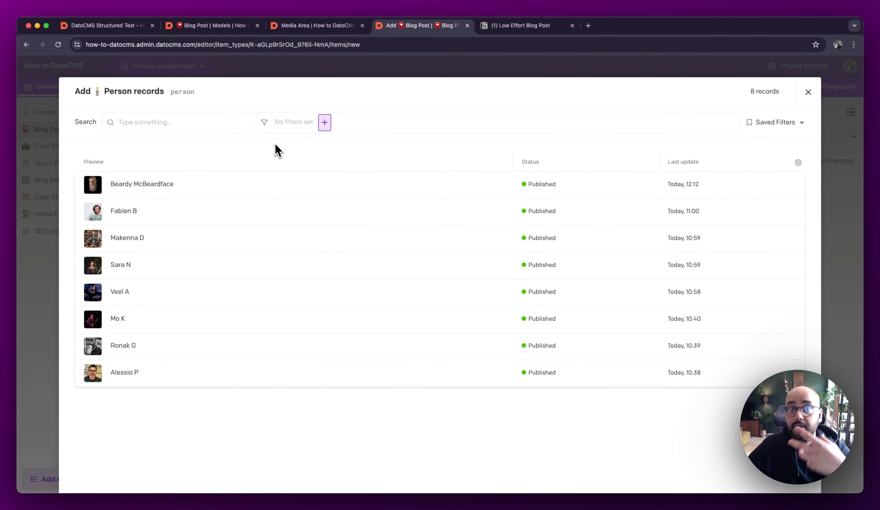
pyautogui.click(325, 123)
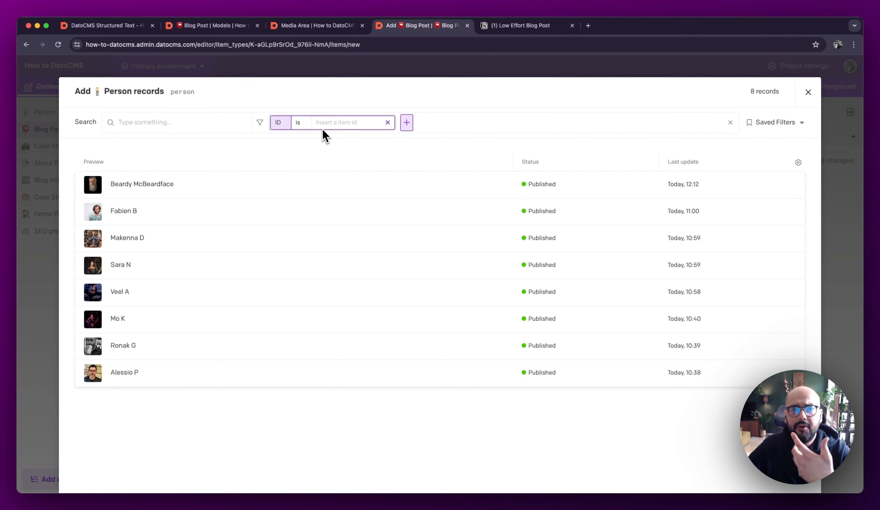
pyautogui.click(285, 127)
pyautogui.scroll(-3, 326, 222)
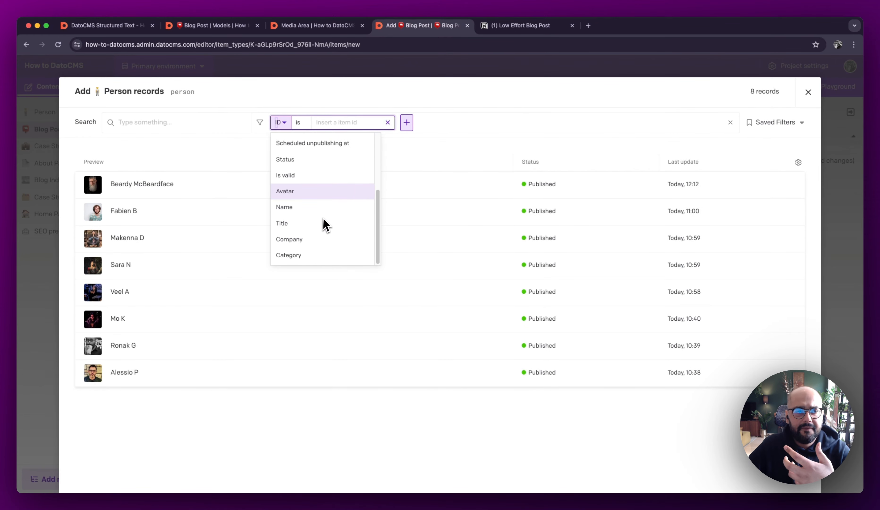
pyautogui.click(315, 253)
pyautogui.click(376, 122)
pyautogui.write('author')
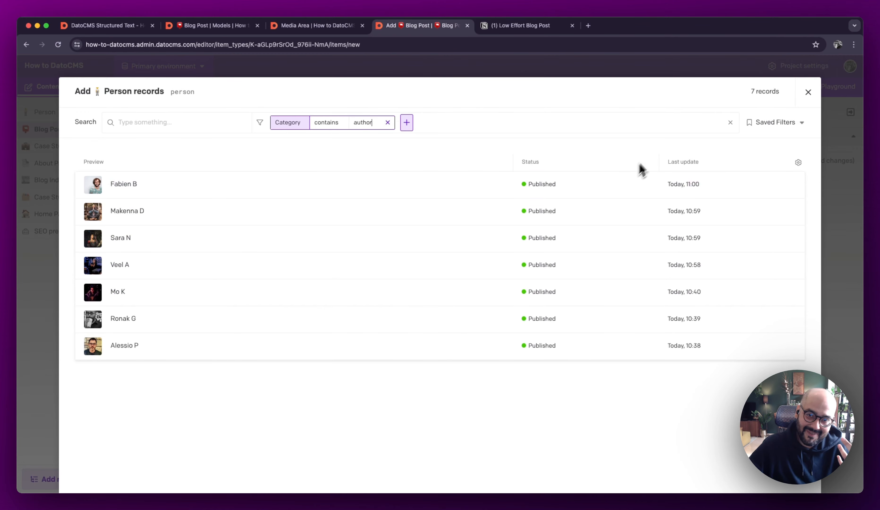
pyautogui.click(809, 92)
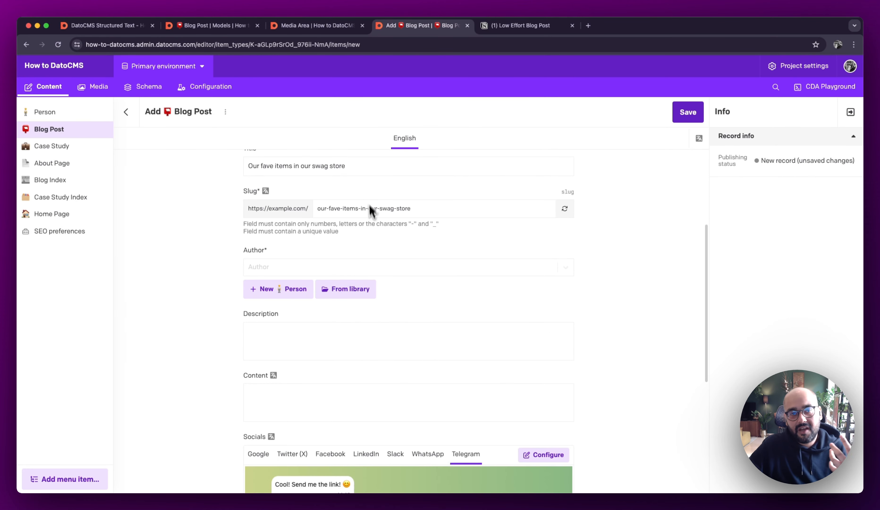
# Step: Assign an existing person as the post's author and enter the description "This is swag, buy now!"
pyautogui.click(315, 269)
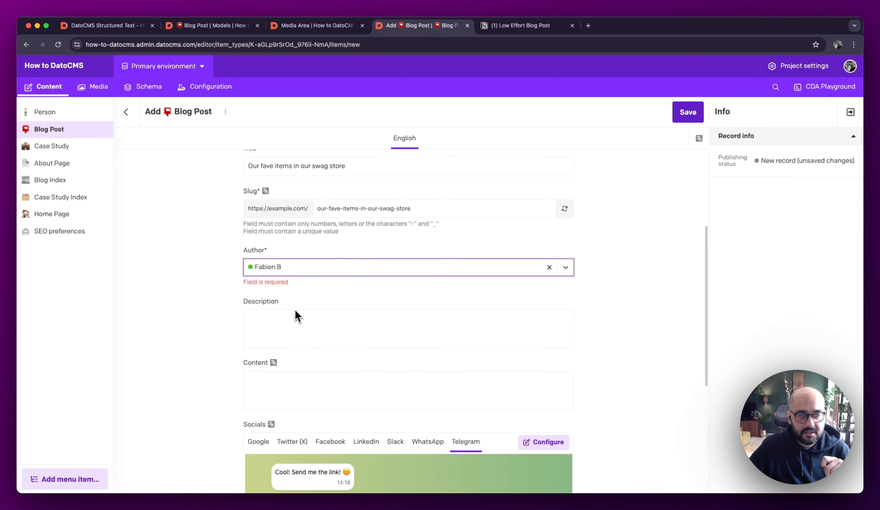
pyautogui.click(297, 314)
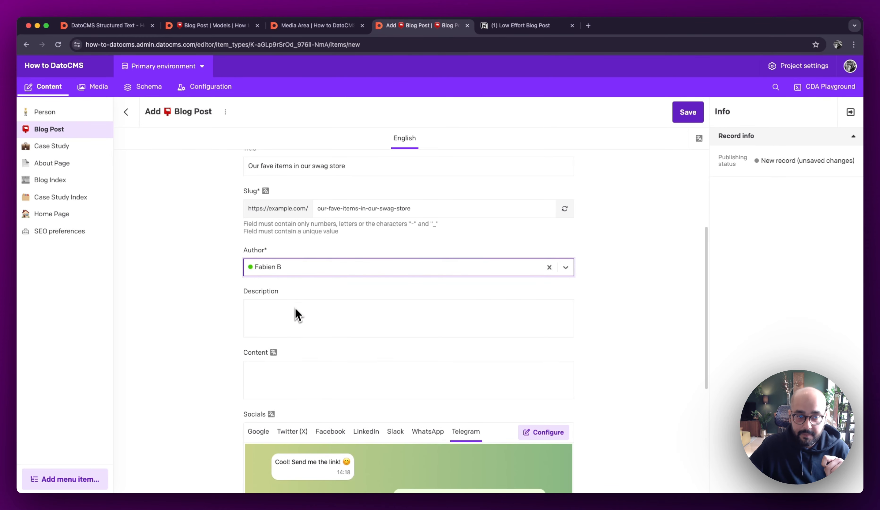
pyautogui.click(314, 313)
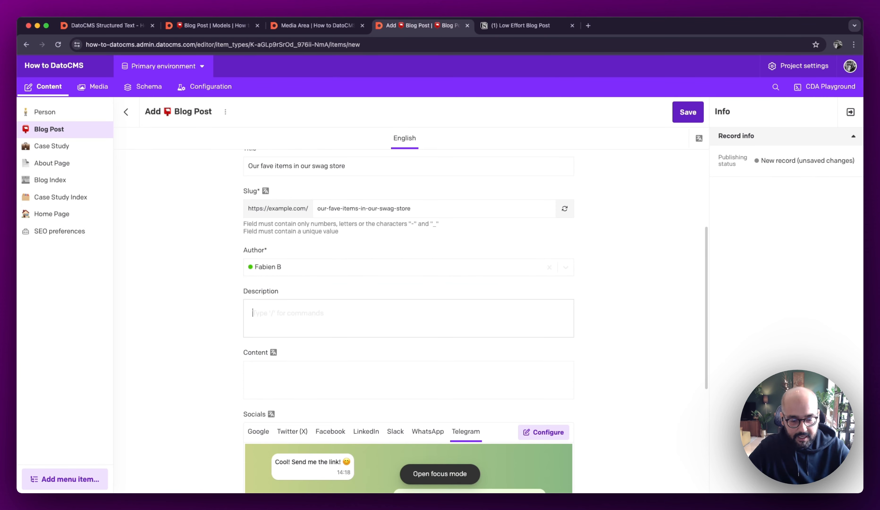
pyautogui.write('This is ')
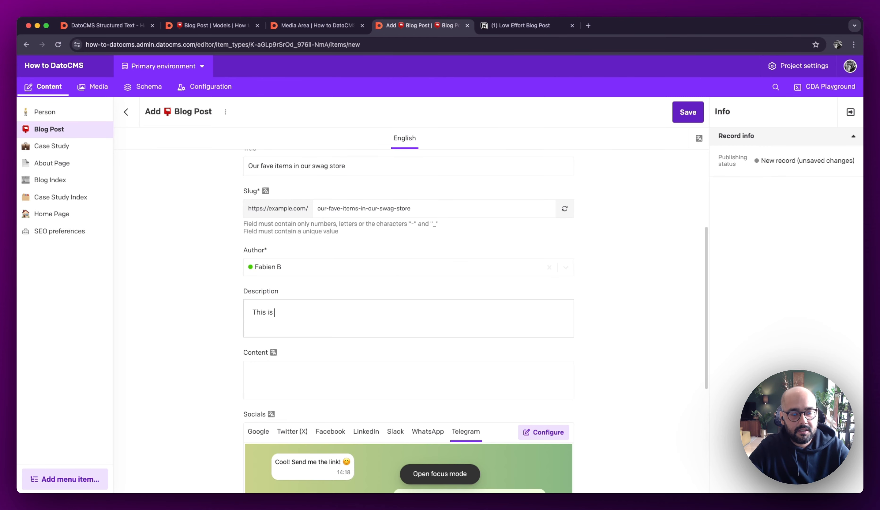
pyautogui.write('swag, buy now!')
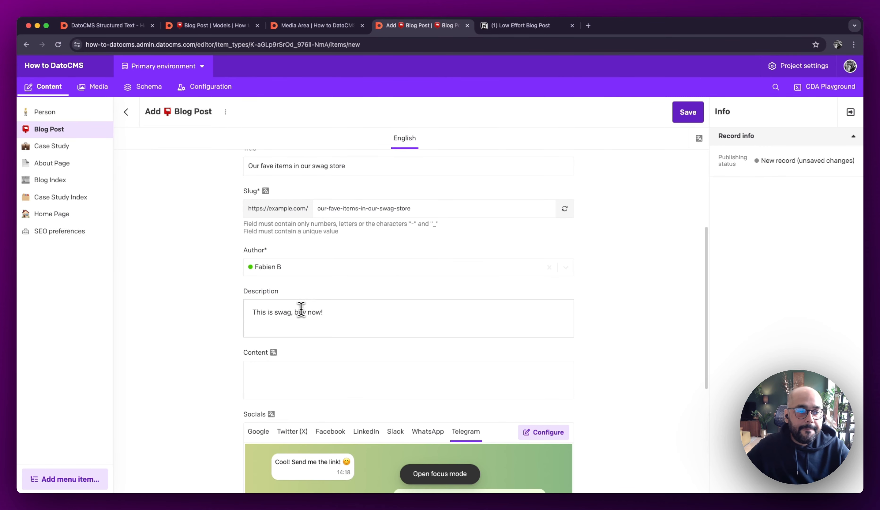
# Step: Copy the full swag store draft, from its main heading to the last image placeholder, from Notion into the post's Content field
pyautogui.scroll(-5, 301, 309)
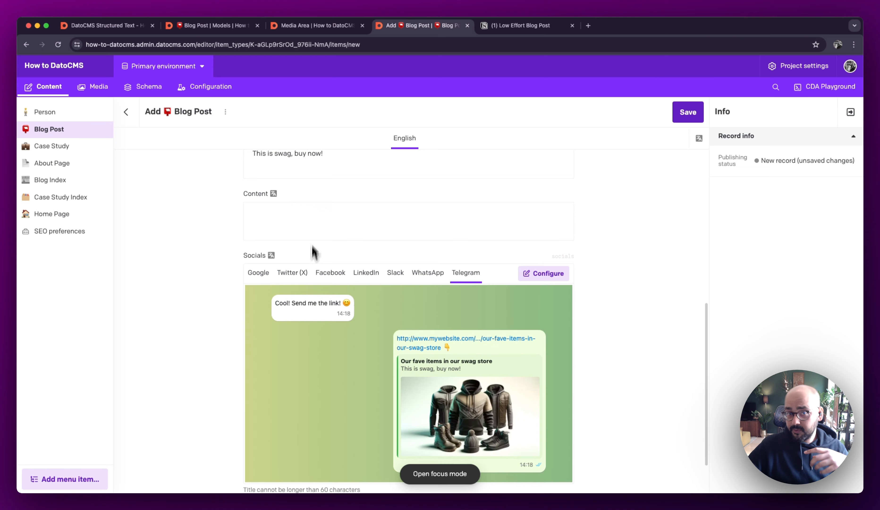
pyautogui.click(317, 212)
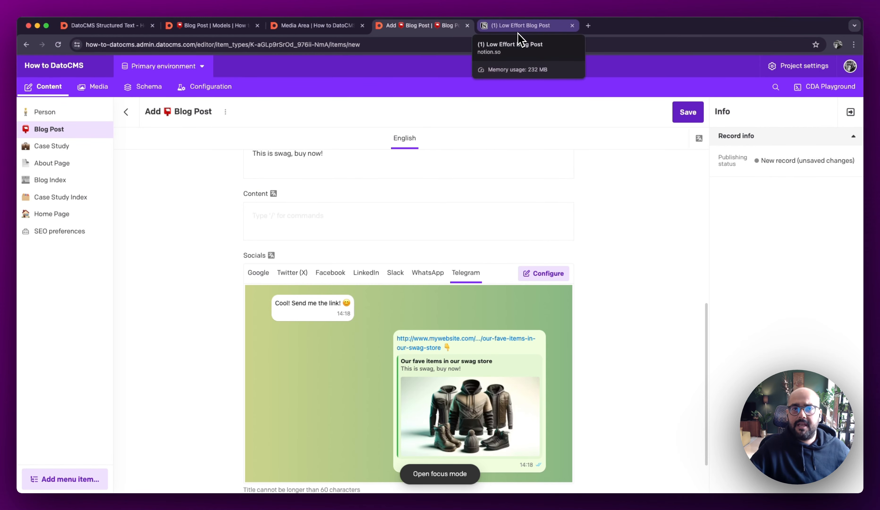
pyautogui.click(522, 26)
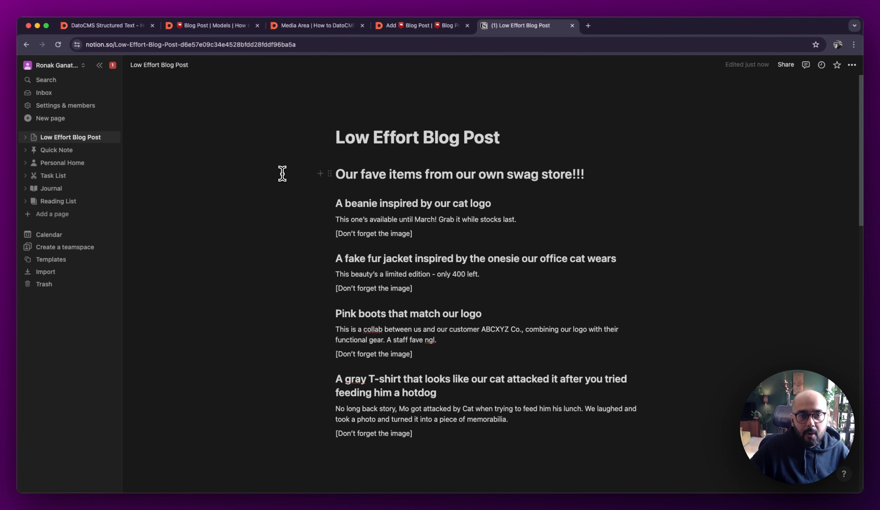
pyautogui.moveTo(277, 173); pyautogui.dragTo(567, 443)
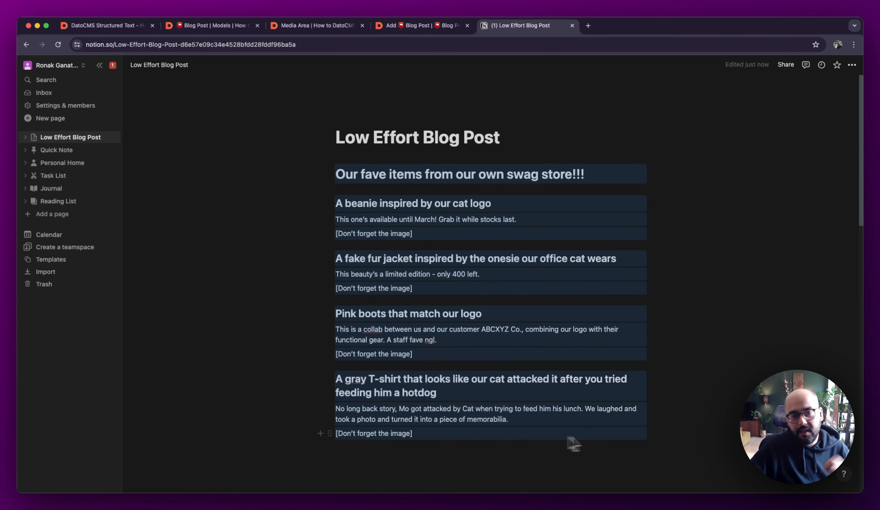
pyautogui.click(736, 417)
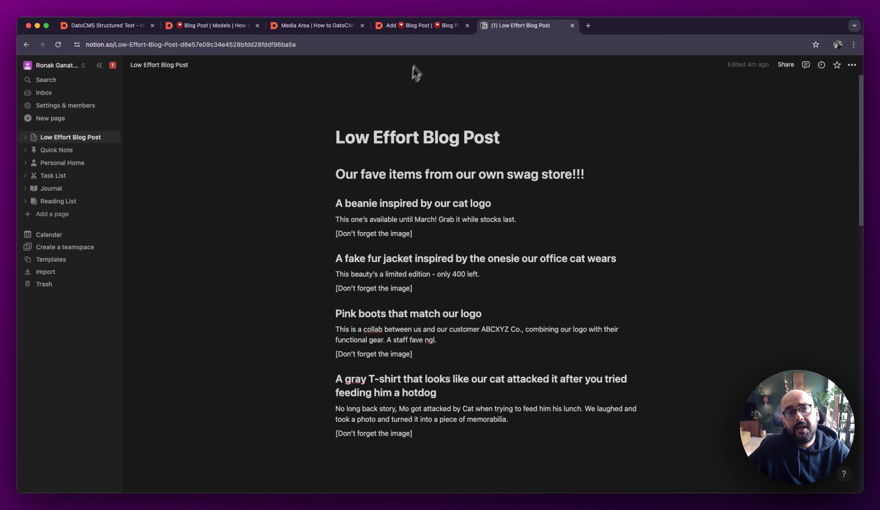
pyautogui.click(422, 27)
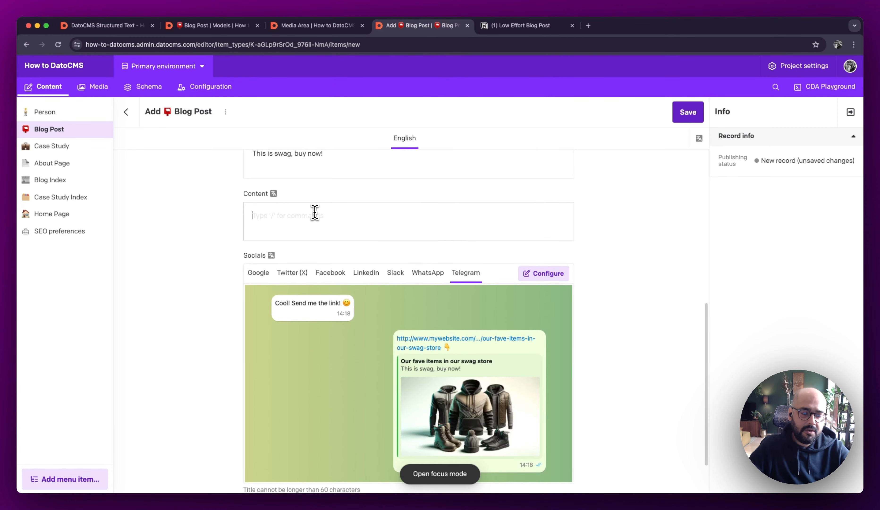
pyautogui.press('super+v')
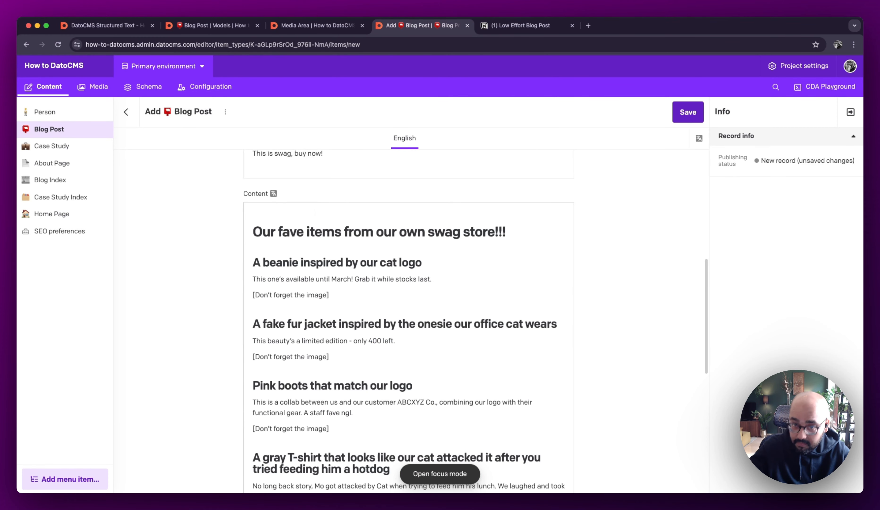
# Step: Replace the image placeholder in the beanie section with an Image block containing cat-logo-beanie.webp from the Media Area
pyautogui.scroll(-2, 257, 247)
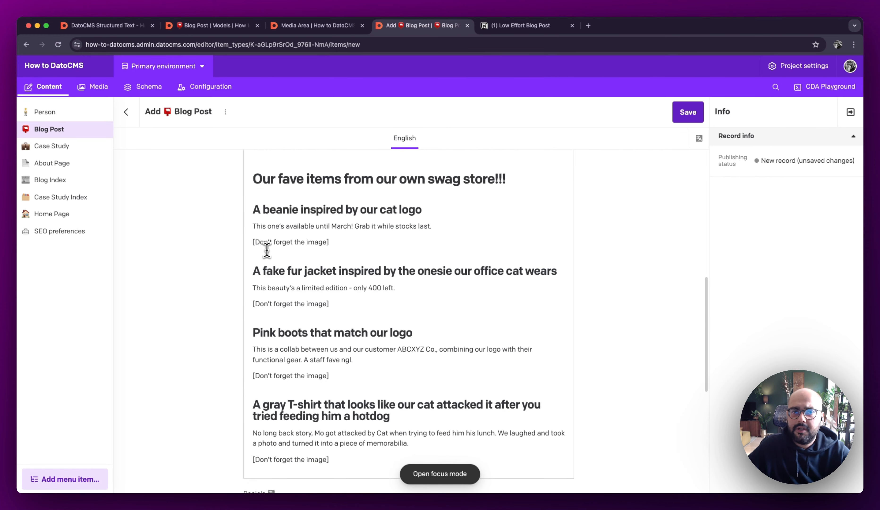
pyautogui.moveTo(337, 245); pyautogui.dragTo(232, 242)
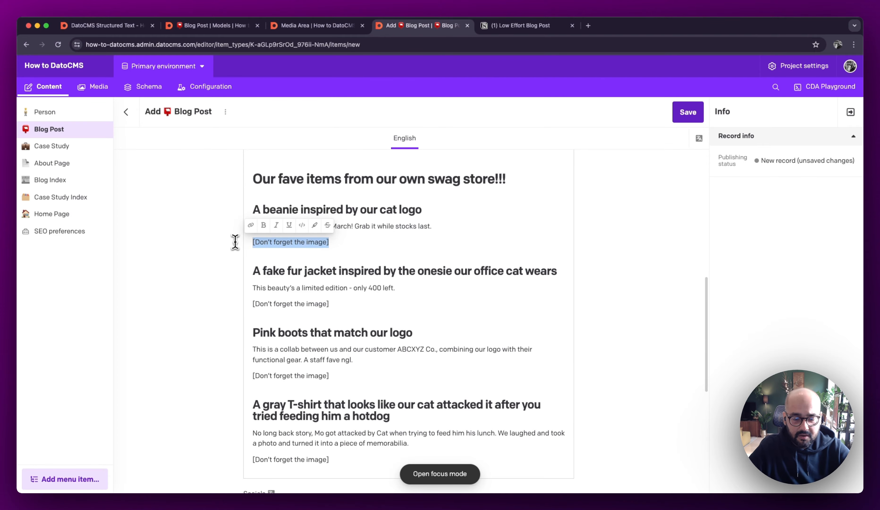
pyautogui.write('/image')
pyautogui.press('Return')
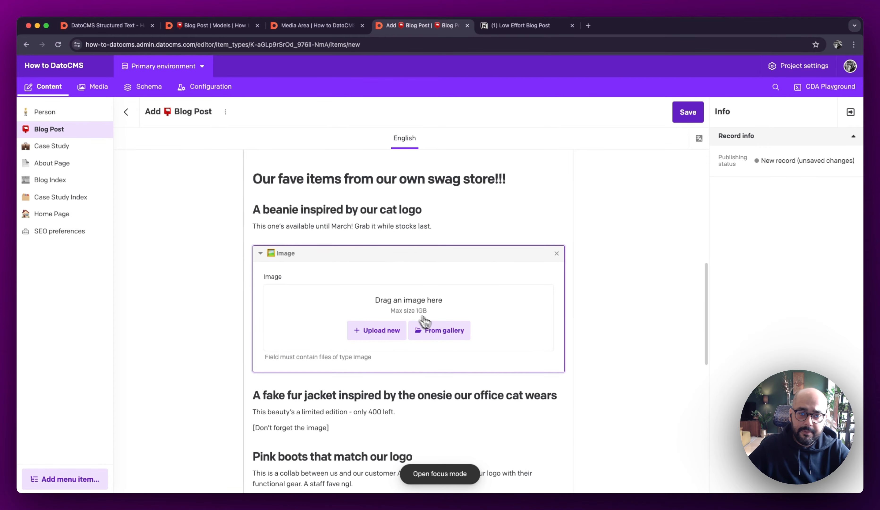
pyautogui.click(421, 324)
pyautogui.click(456, 211)
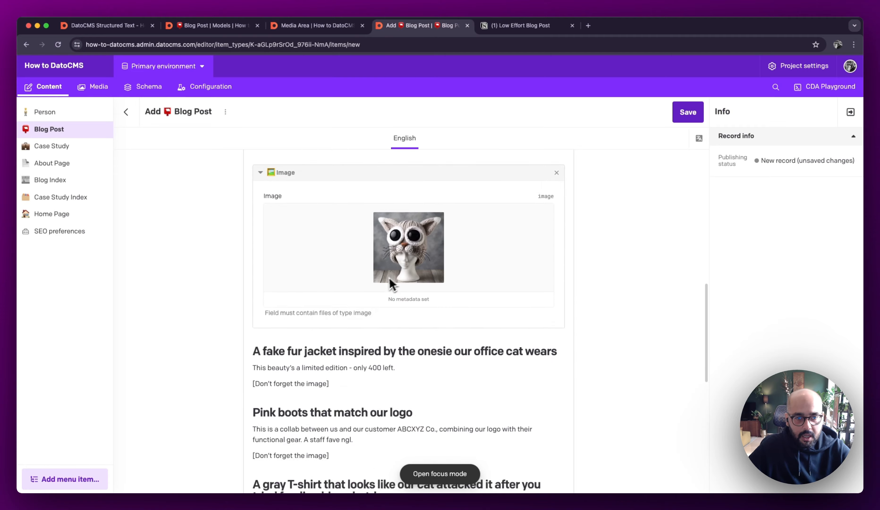
# Step: Replace the image placeholder in the fake fur jacket section with an Image block containing fake-fur-bear-jacket.webp
pyautogui.scroll(-6, 395, 280)
pyautogui.moveTo(329, 200); pyautogui.dragTo(247, 202)
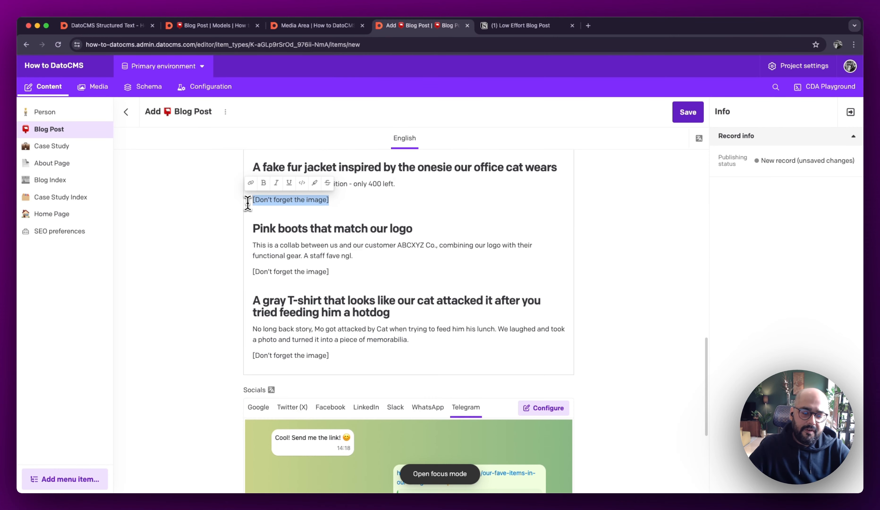
pyautogui.write('/image')
pyautogui.press('Return')
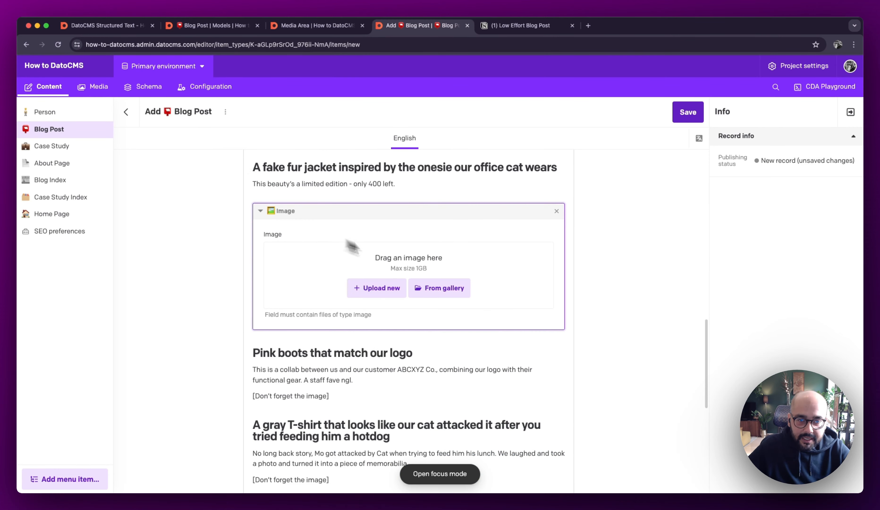
pyautogui.click(428, 288)
pyautogui.click(353, 205)
# Step: Replace the image placeholder in the pink boots section with an Image block containing pink-boots.jpeg
pyautogui.scroll(-2, 371, 317)
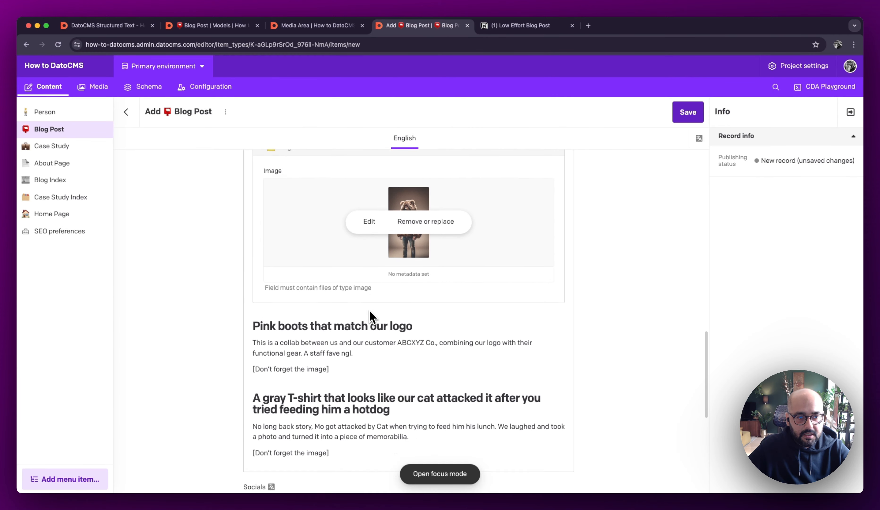
pyautogui.scroll(-2, 370, 318)
pyautogui.moveTo(337, 327); pyautogui.dragTo(252, 326)
pyautogui.write('/ima')
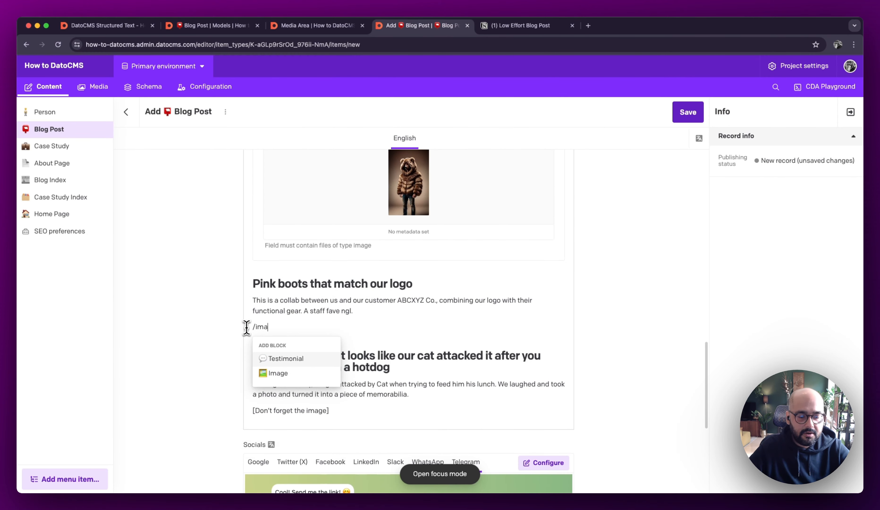
pyautogui.write('ge')
pyautogui.press('Return')
pyautogui.click(456, 418)
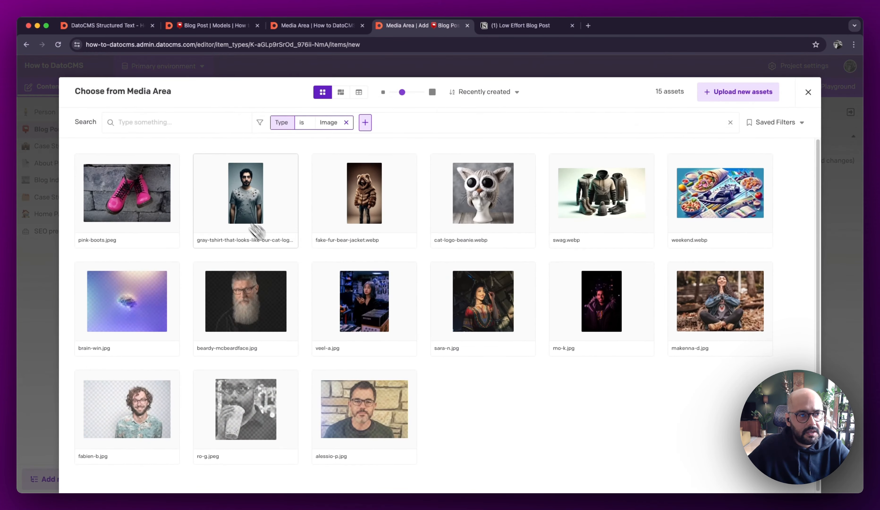
pyautogui.click(153, 200)
# Step: Replace the image placeholder in the gray T-shirt section with an Image block containing the gray T-shirt picture from the Media Area
pyautogui.scroll(-5, 367, 311)
pyautogui.moveTo(368, 311); pyautogui.dragTo(250, 309)
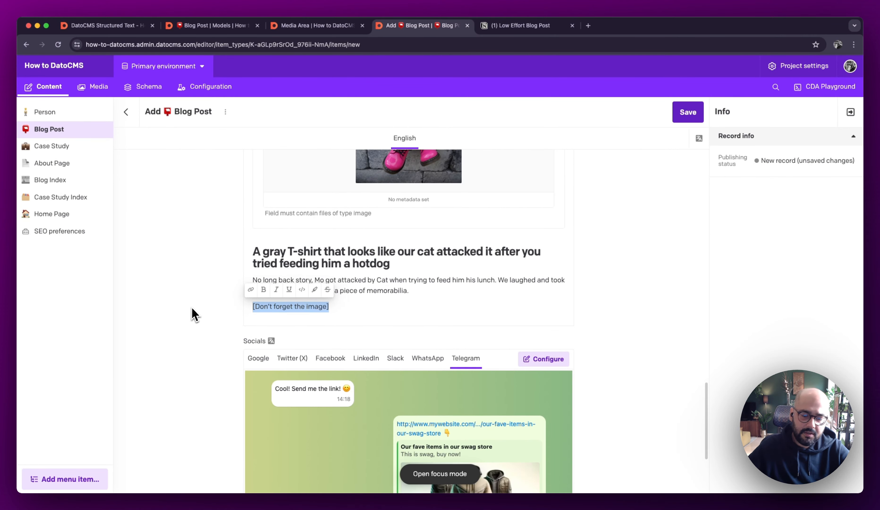
pyautogui.write('/image')
pyautogui.press('Return')
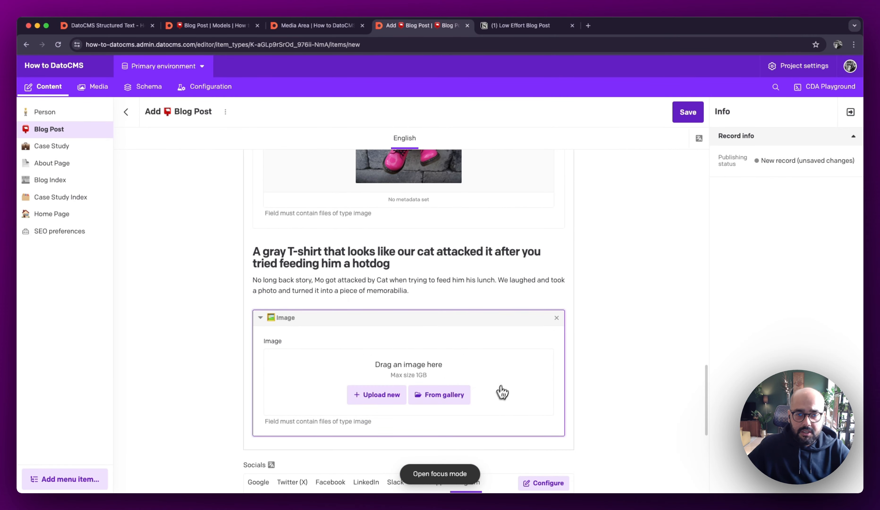
pyautogui.click(442, 391)
pyautogui.click(280, 224)
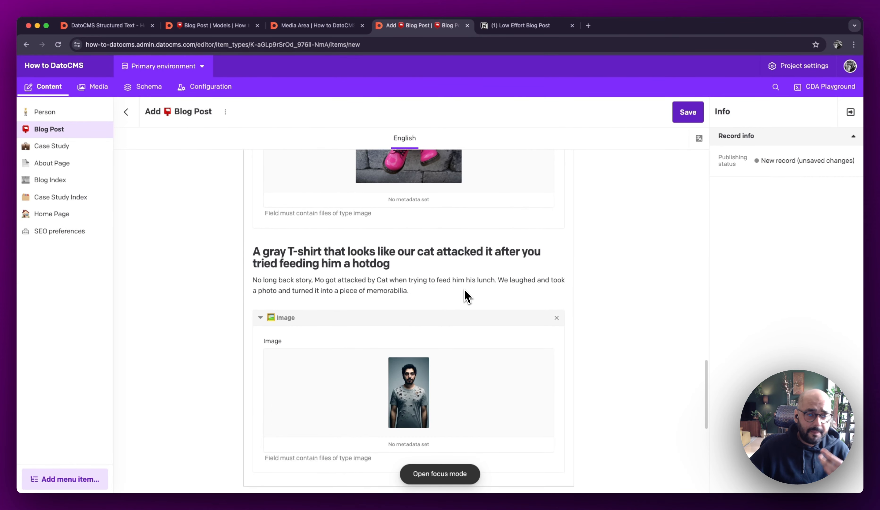
# Step: Review the filled-in post from its featured image to its Slack, LinkedIn and Telegram social previews
pyautogui.scroll(-3, 468, 297)
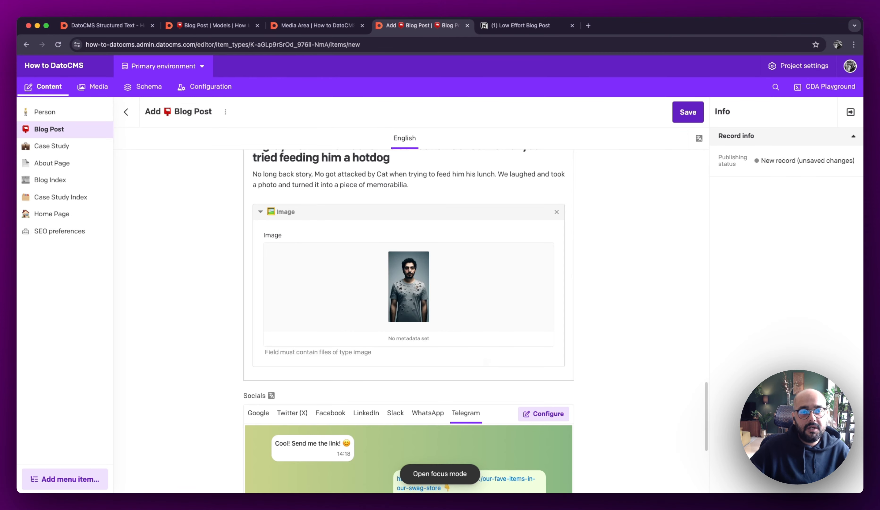
pyautogui.scroll(5, 307, 277)
pyautogui.scroll(15, 308, 277)
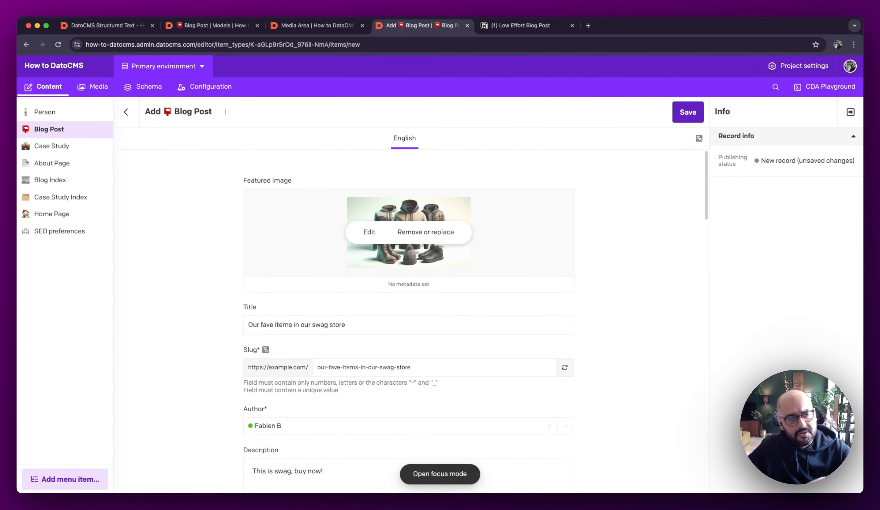
pyautogui.scroll(-15, 303, 308)
pyautogui.scroll(-10, 306, 331)
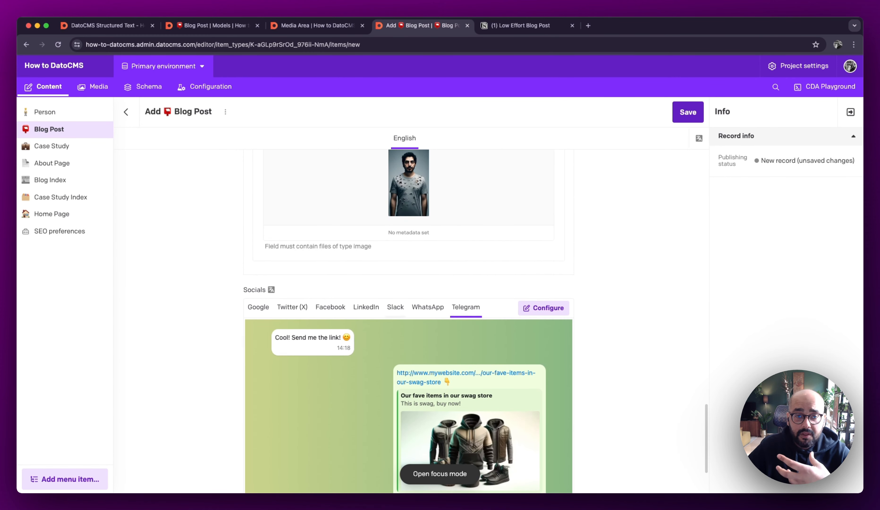
pyautogui.click(400, 309)
pyautogui.click(374, 314)
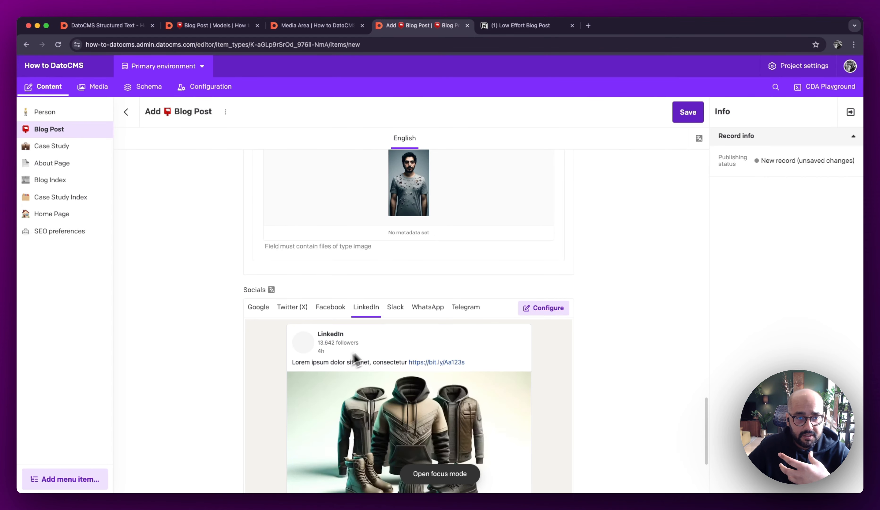
pyautogui.scroll(-4, 350, 361)
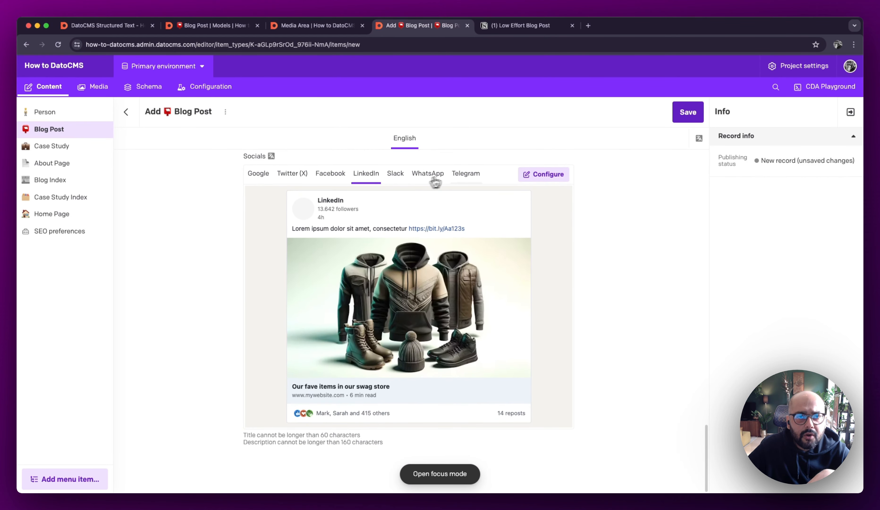
pyautogui.click(454, 174)
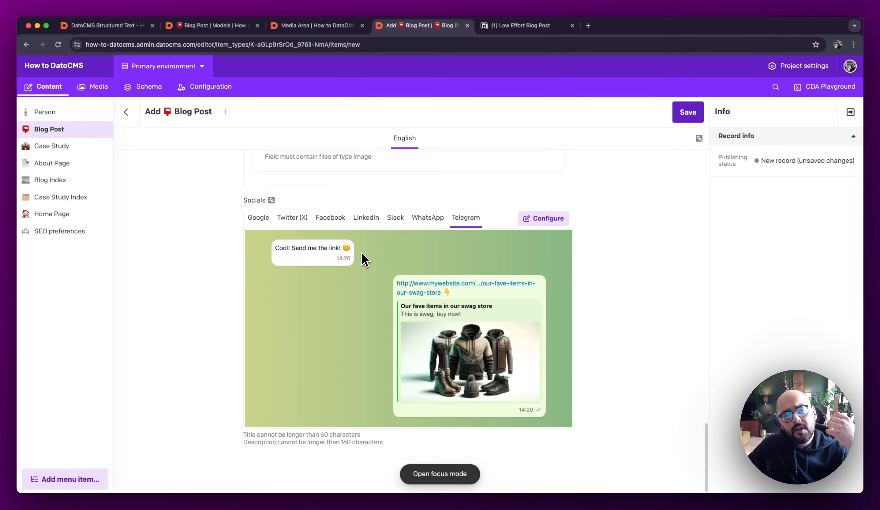
# Step: Save the new blog post record
pyautogui.scroll(15, 362, 253)
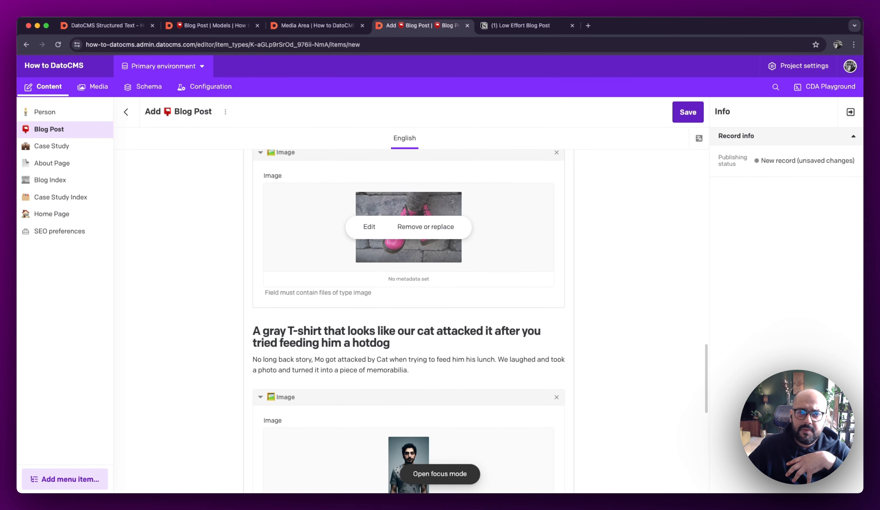
pyautogui.scroll(10, 409, 321)
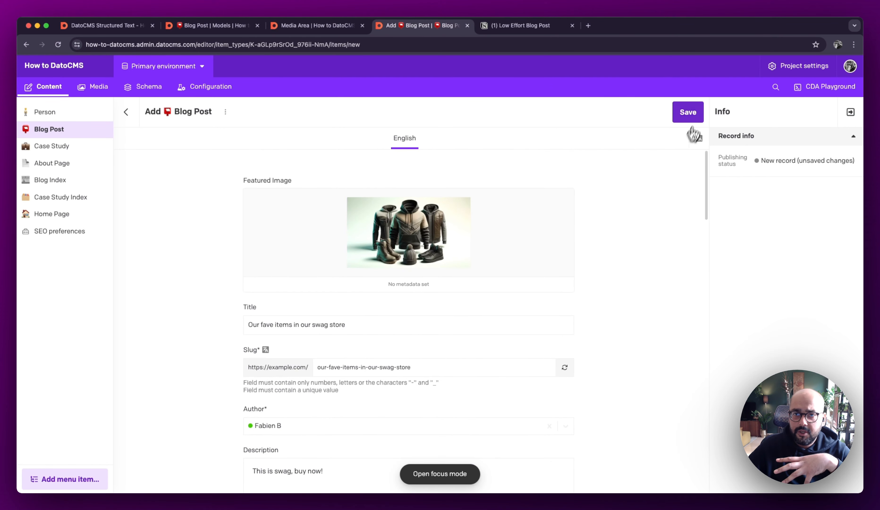
pyautogui.click(694, 113)
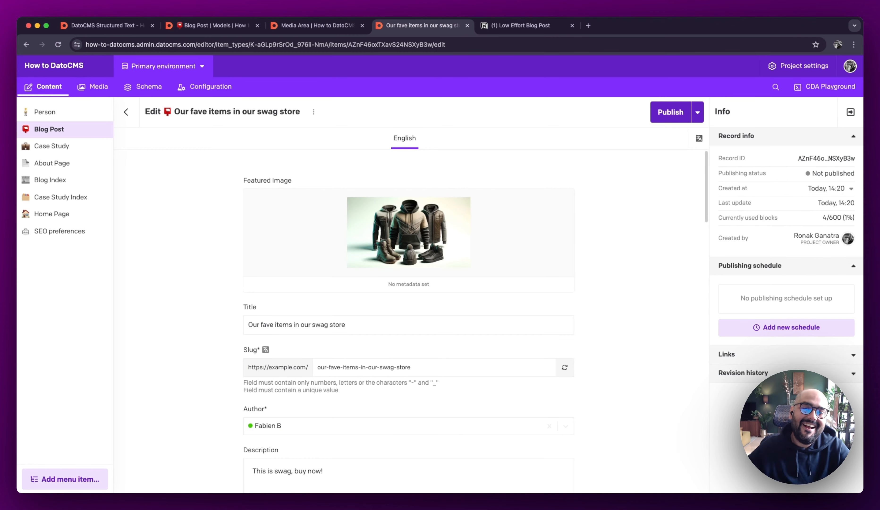
# Step: Add the Italian (Italy) locale to the post, starting from scratch without copying the English content
pyautogui.click(699, 138)
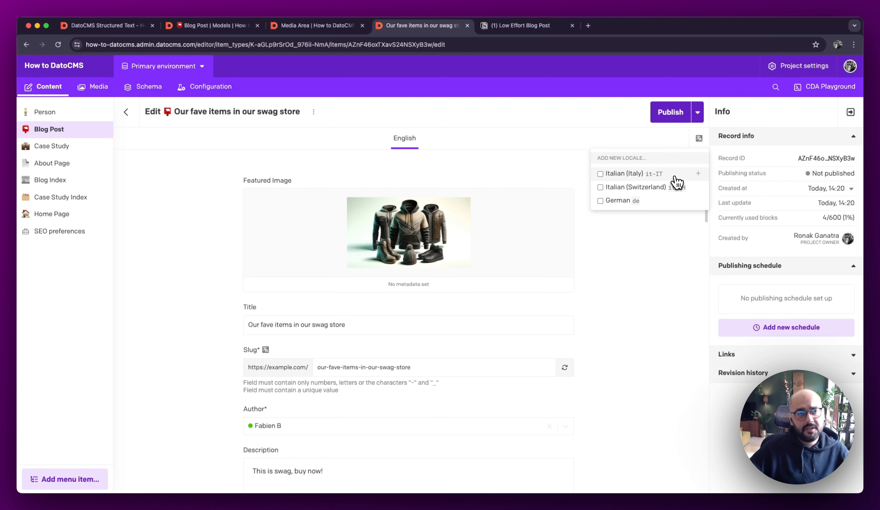
pyautogui.click(600, 174)
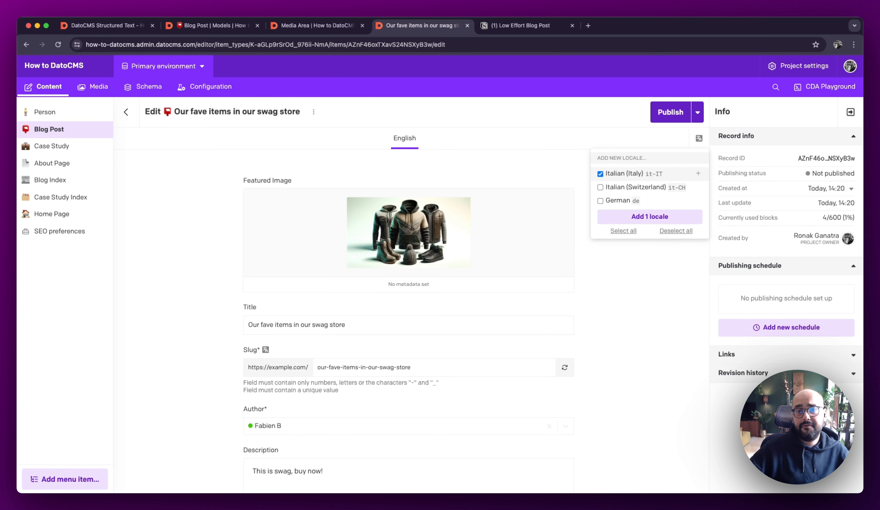
pyautogui.click(663, 220)
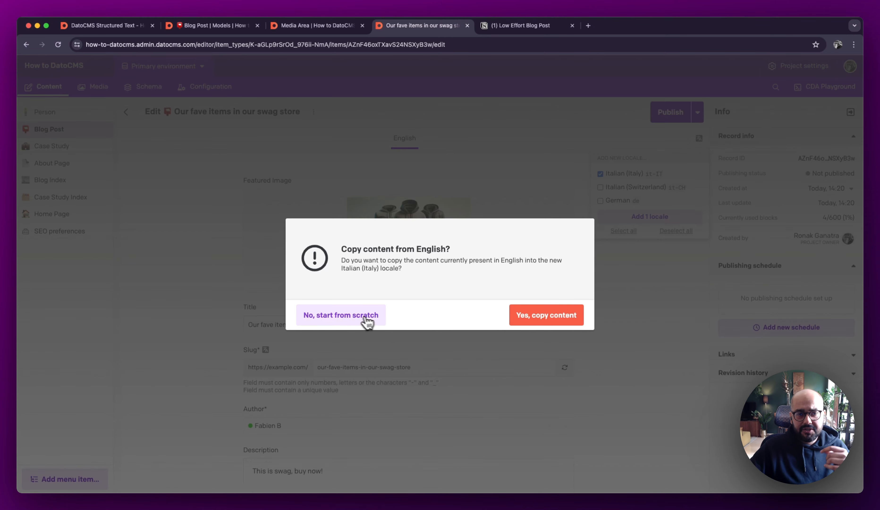
pyautogui.click(357, 320)
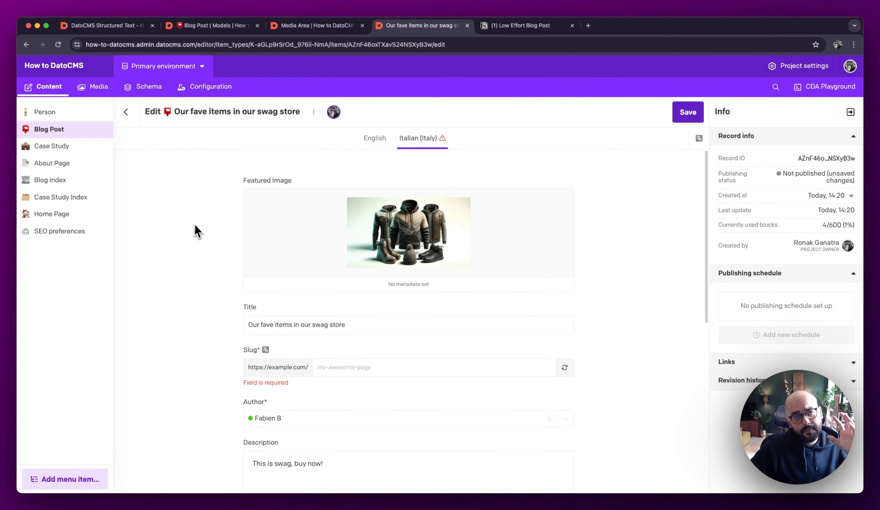
# Step: Examine the Italian (Italy) version's slug, content and socials fields alongside the non-localized fields
pyautogui.scroll(-2, 198, 231)
pyautogui.scroll(2, 199, 232)
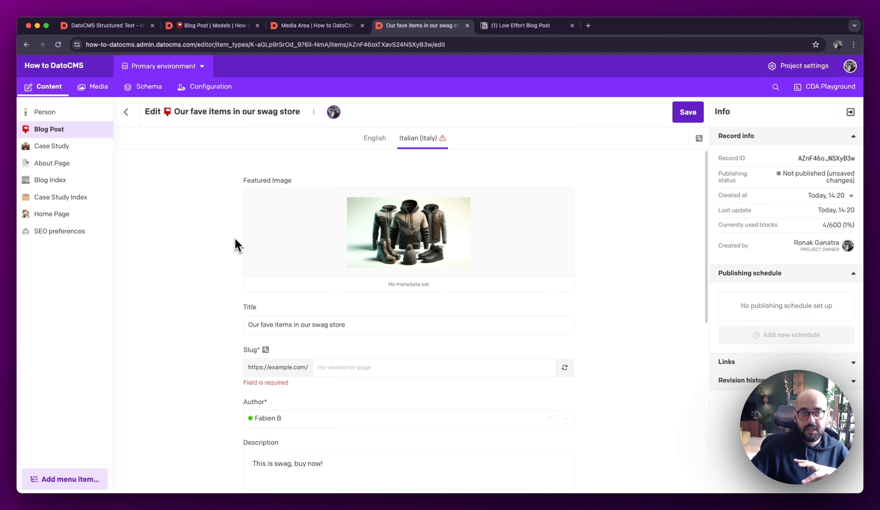
pyautogui.scroll(-5, 238, 217)
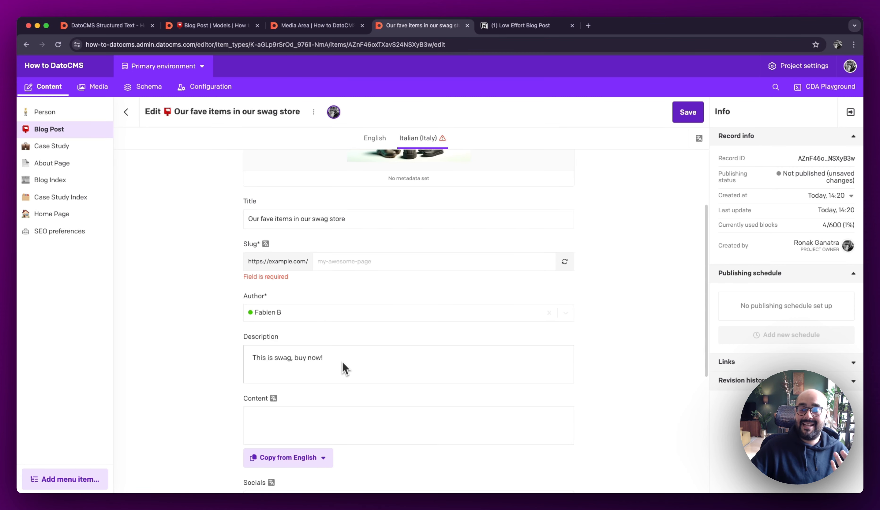
pyautogui.scroll(-2, 200, 304)
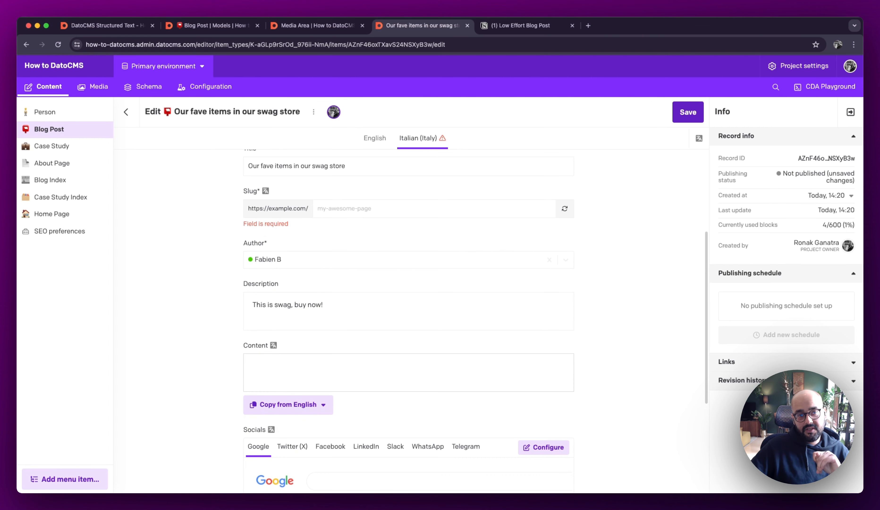
# Step: Set the slug of the post's Italian (Italy) version to "swag"
pyautogui.click(348, 205)
pyautogui.write('swag')
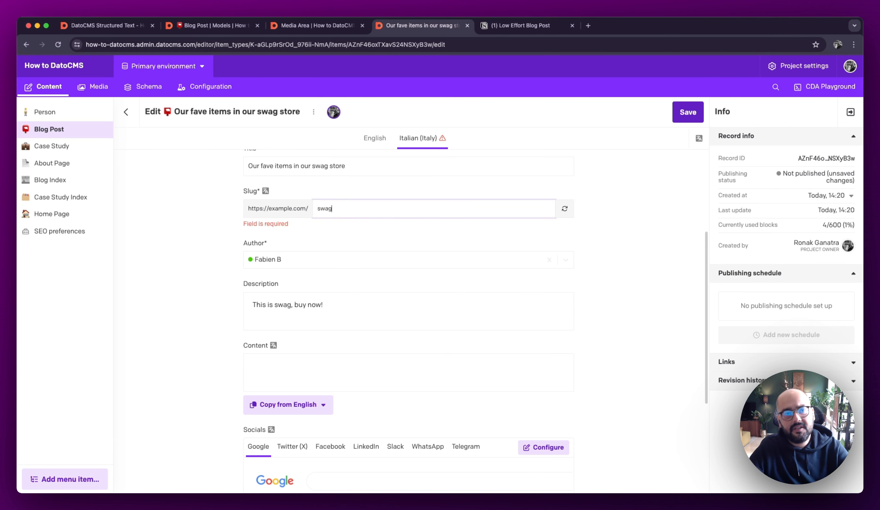
pyautogui.click(226, 281)
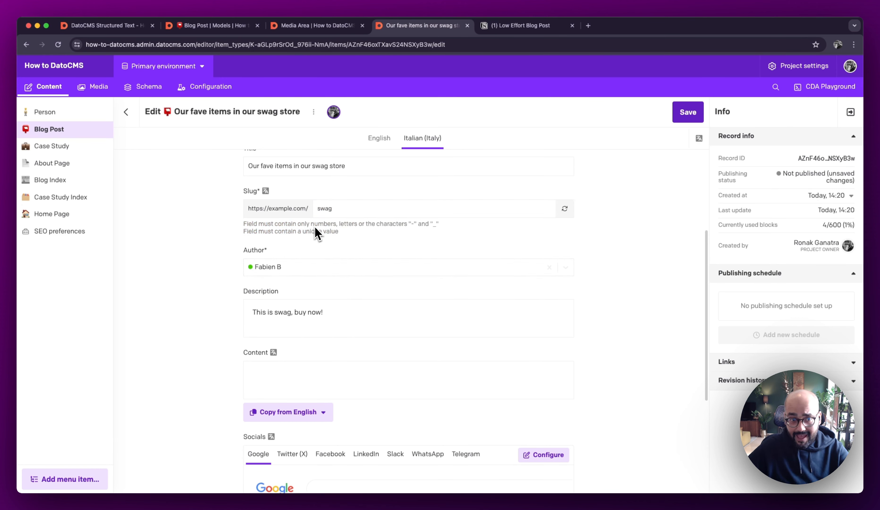
# Step: Switch to the Low Effort Blog Post page in Notion and copy the whole Italian article, from its main heading to the last image reminder
pyautogui.click(330, 387)
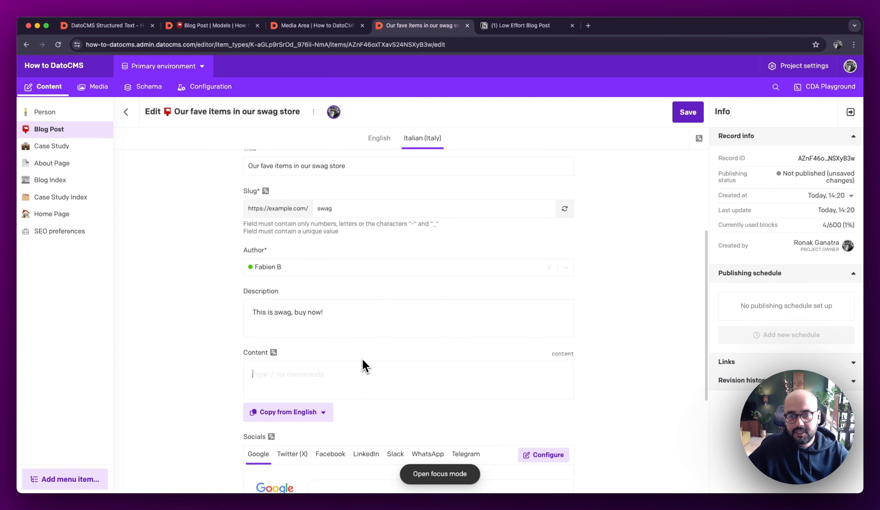
pyautogui.click(517, 27)
pyautogui.scroll(-10, 300, 315)
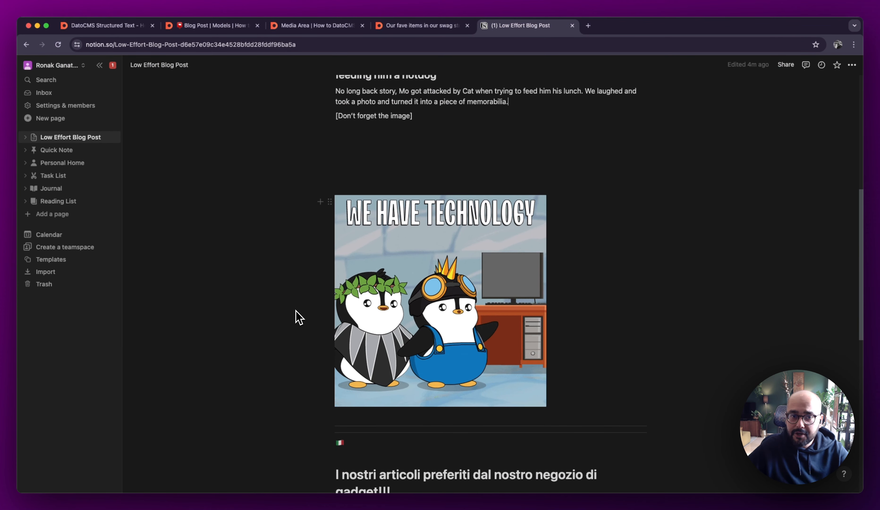
pyautogui.scroll(-8, 300, 317)
pyautogui.moveTo(318, 213); pyautogui.dragTo(494, 351)
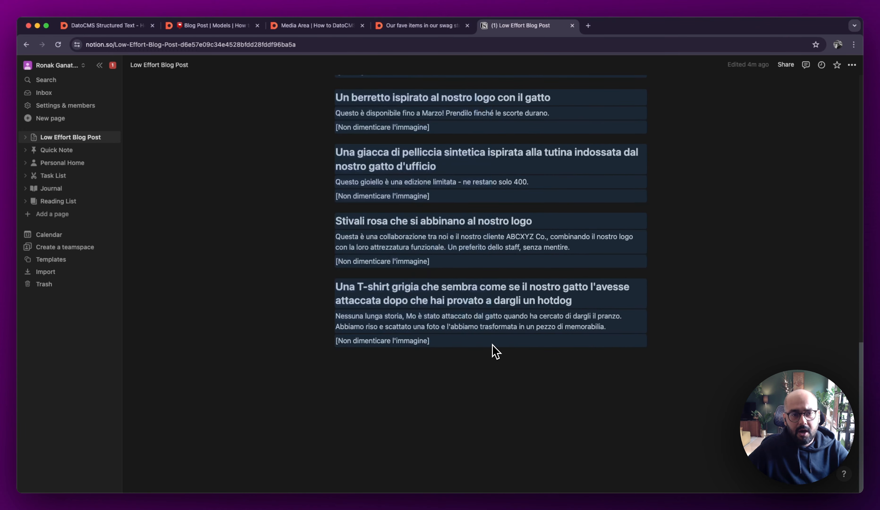
# Step: Return to DatoCMS, paste the copied Italian article into the Italian (Italy) version's Content field and save the record
pyautogui.click(406, 27)
pyautogui.click(267, 373)
pyautogui.press('super+v')
pyautogui.scroll(-4, 245, 375)
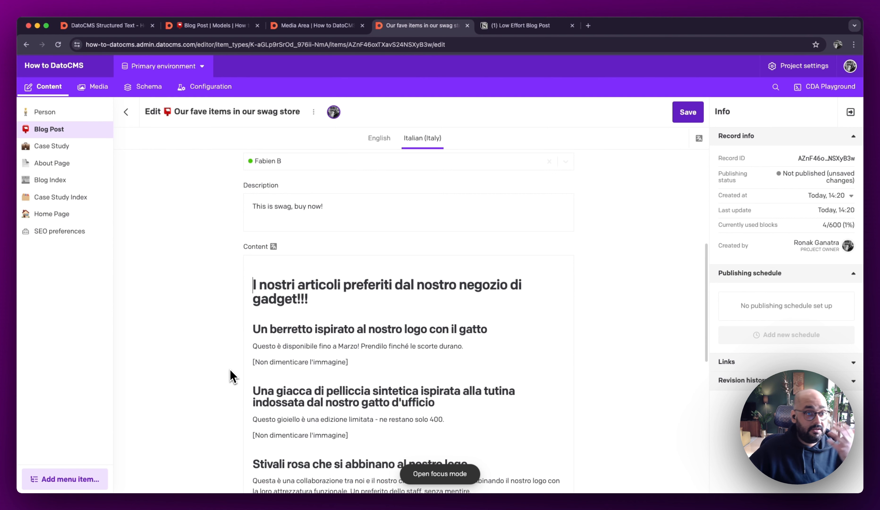
pyautogui.scroll(-2, 234, 378)
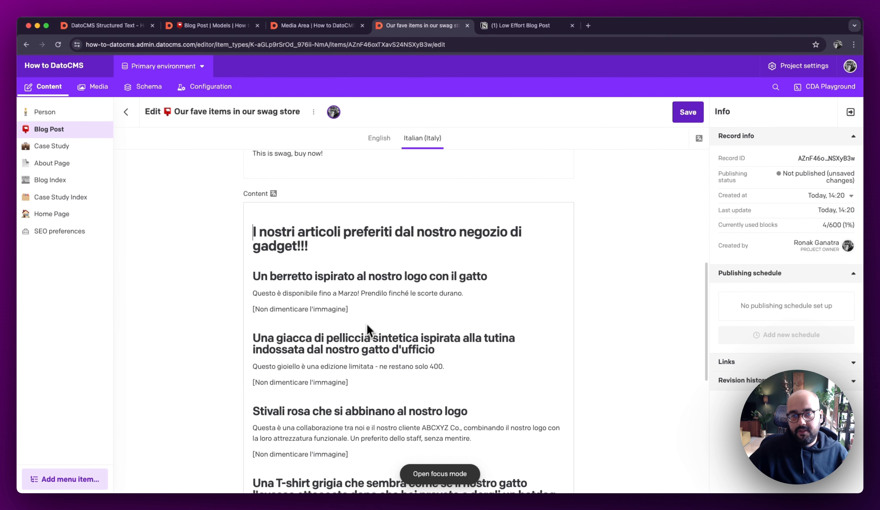
pyautogui.scroll(-8, 374, 315)
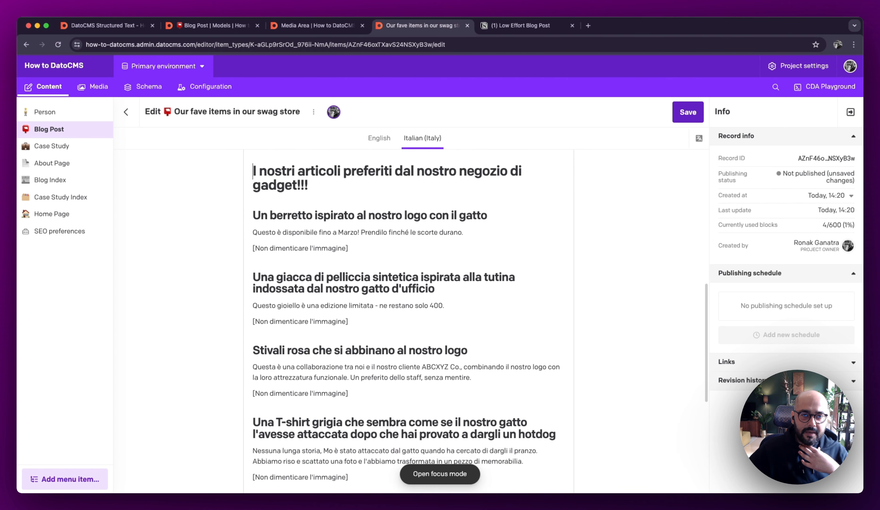
pyautogui.click(688, 112)
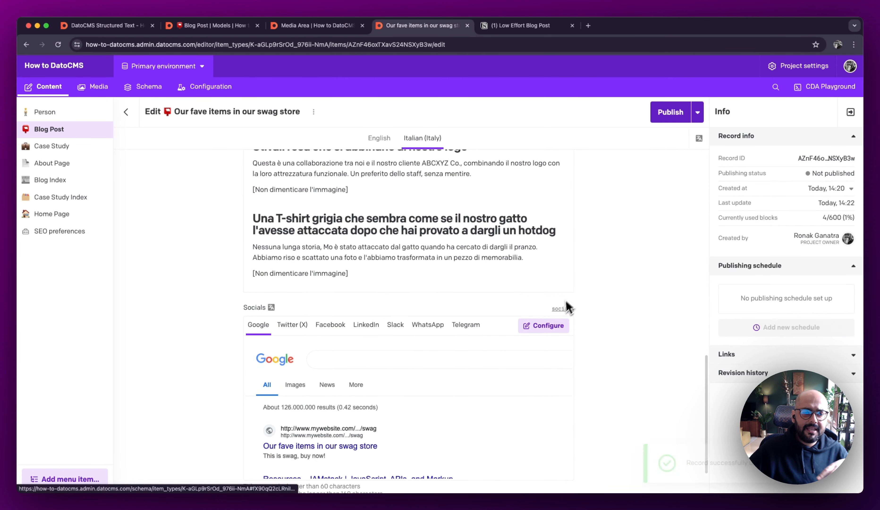
# Step: Review the Italian (Italy) version's LinkedIn, WhatsApp and Google previews, then return to its featured image and title
pyautogui.scroll(-2, 560, 310)
pyautogui.click(367, 277)
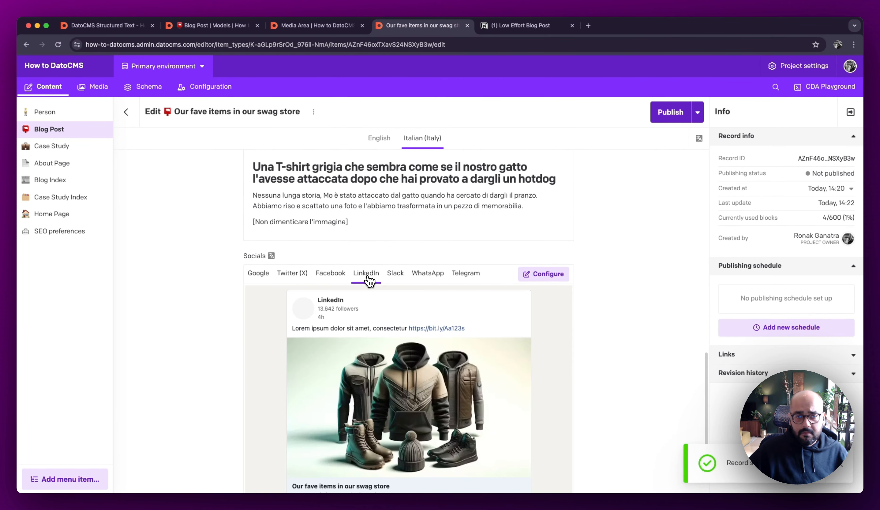
pyautogui.scroll(-2, 369, 280)
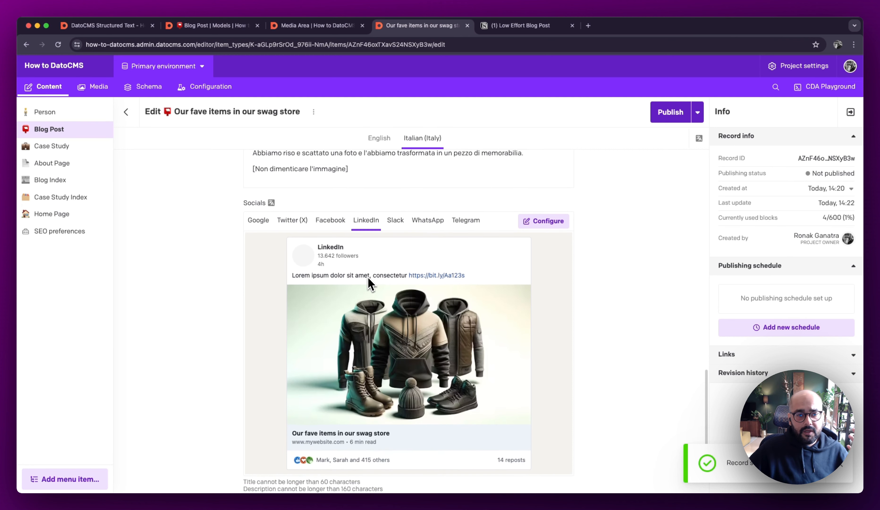
pyautogui.click(436, 229)
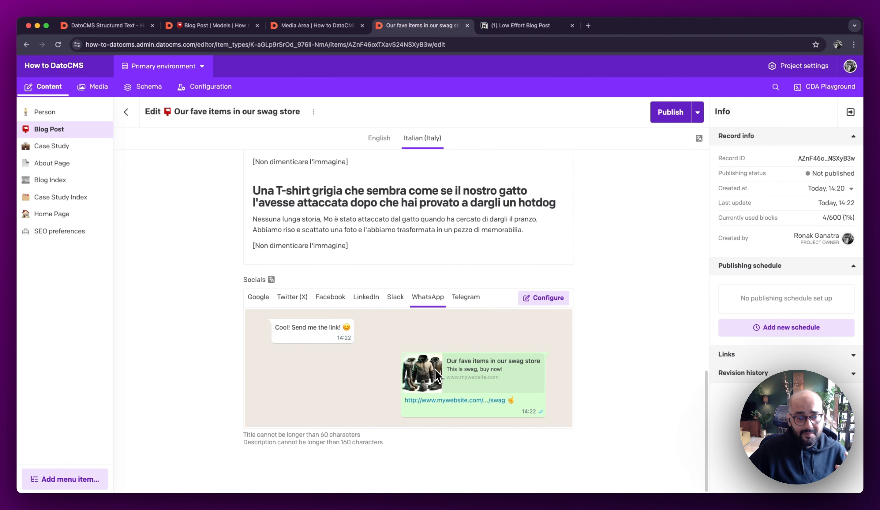
pyautogui.click(266, 303)
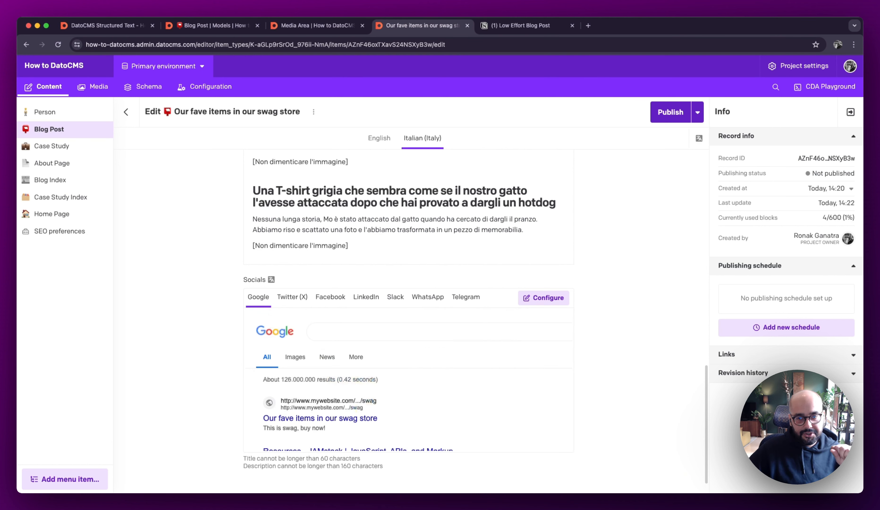
pyautogui.scroll(15, 267, 308)
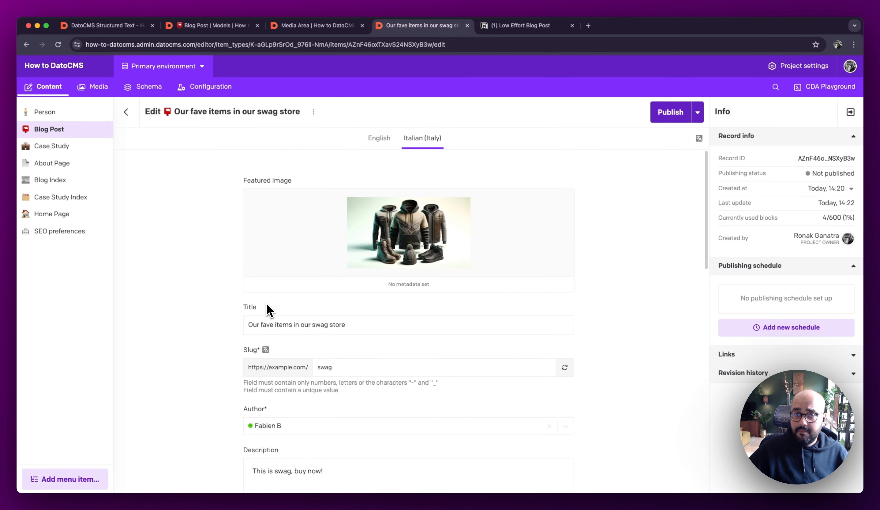